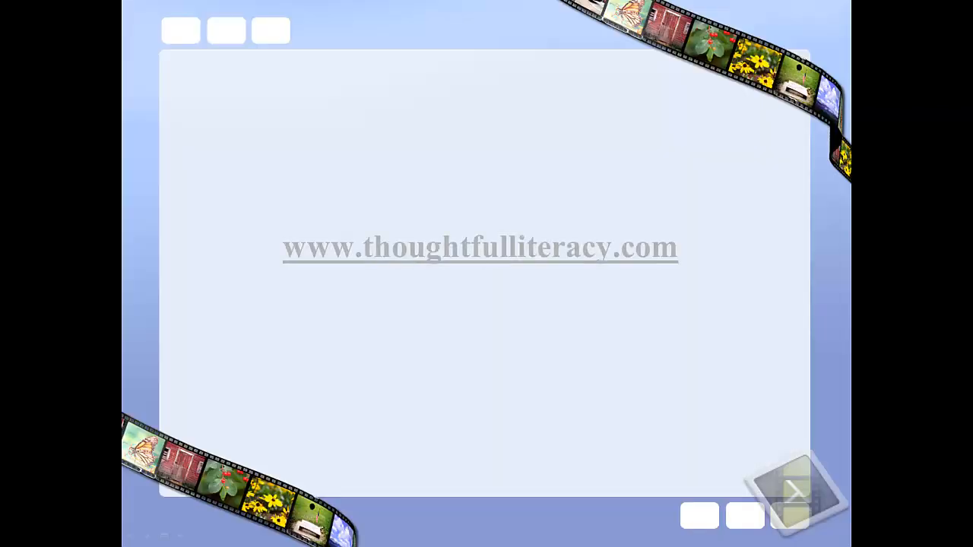
left_click(468, 248)
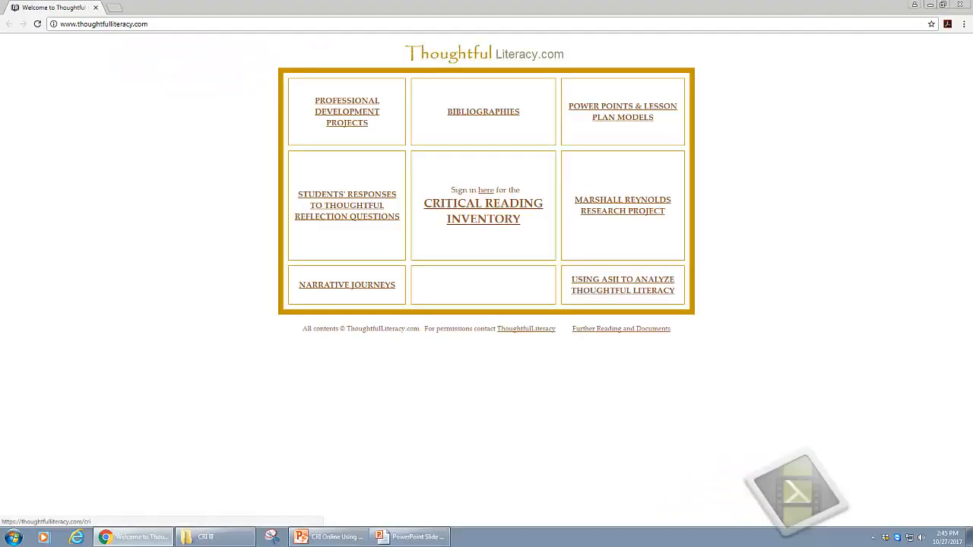
left_click(456, 213)
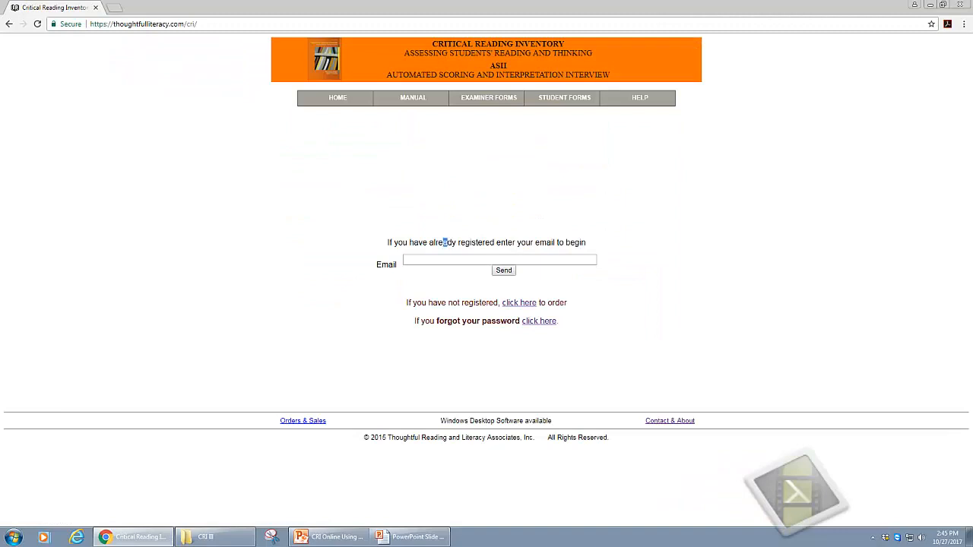
type("m")
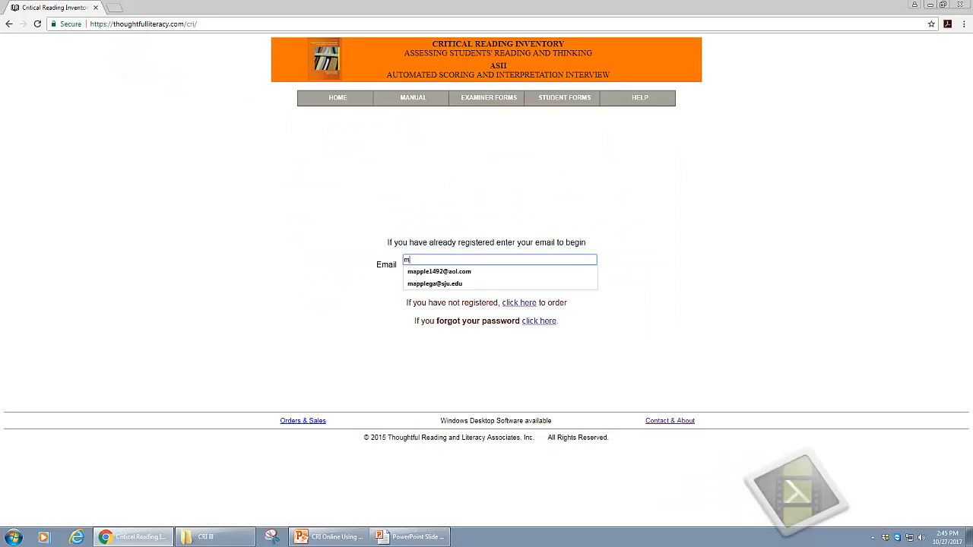
key("Down")
key("Return")
key("Return")
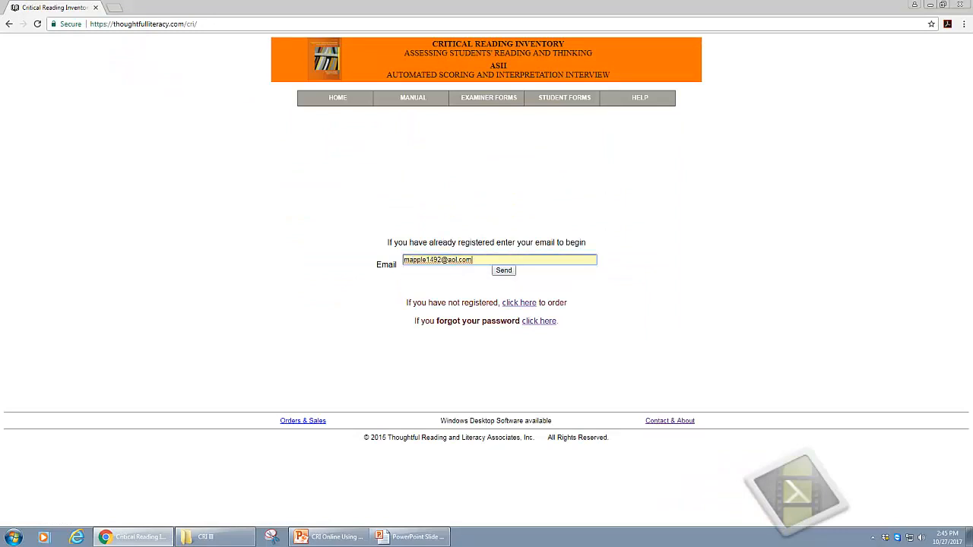
Enter the private work space by logging in to the account, and open the ASII Online form
left_click(513, 201)
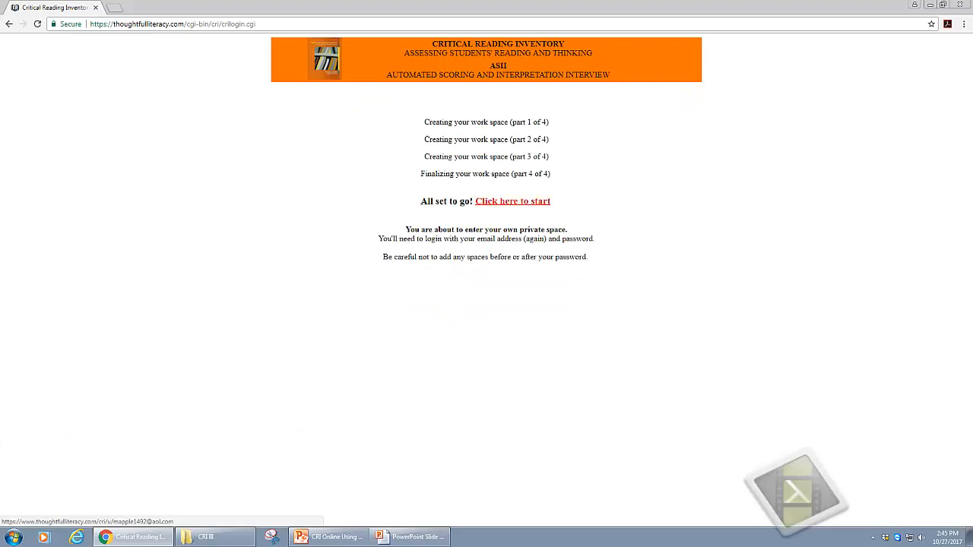
key("Return")
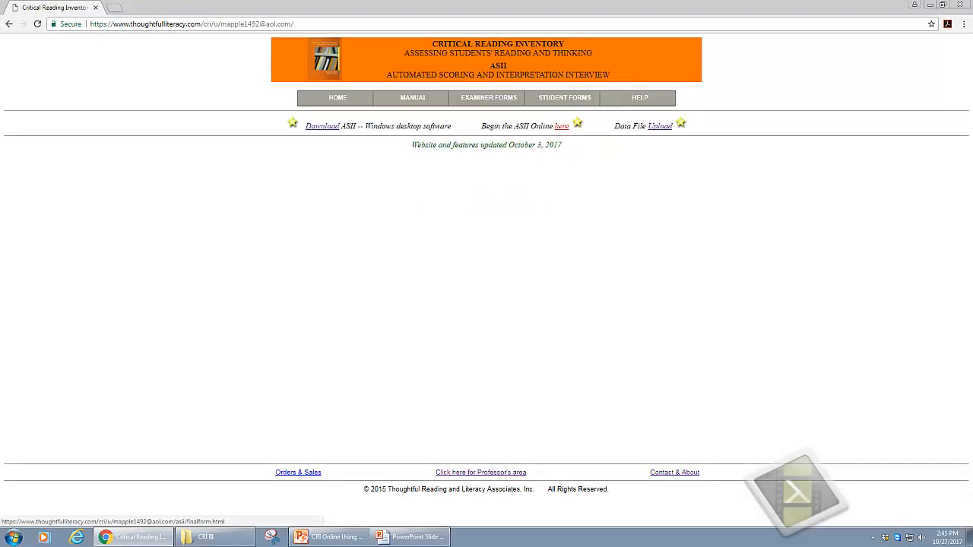
left_click(562, 126)
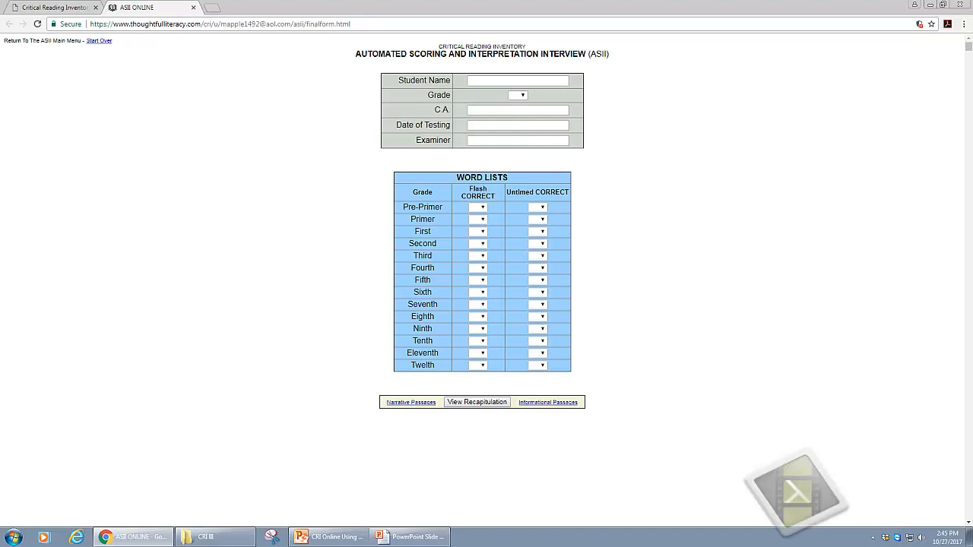
Fill in the student's name, grade 4, C.A. 10, date of testing 9/20 and the examiner's name
left_click(510, 81)
type("Susie")
left_click(518, 95)
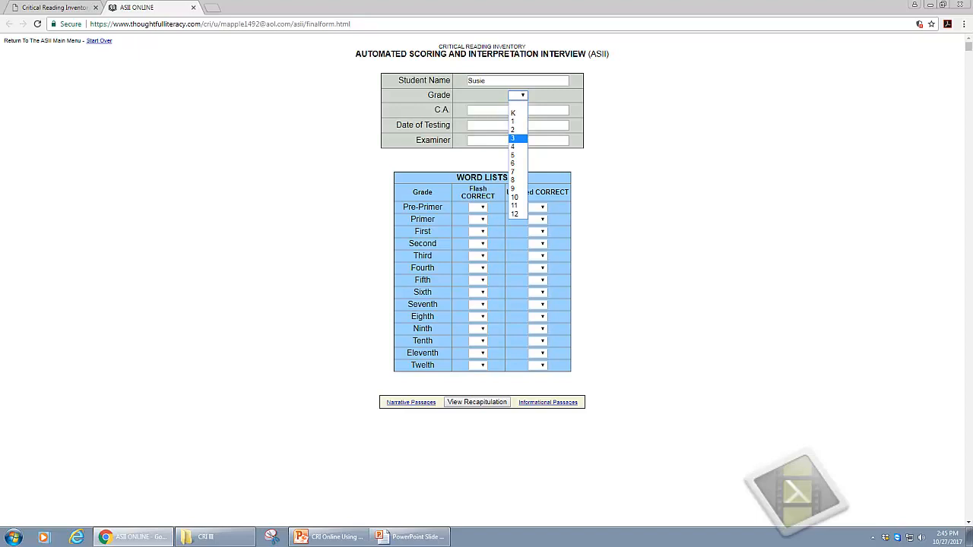
left_click(516, 147)
key("Tab")
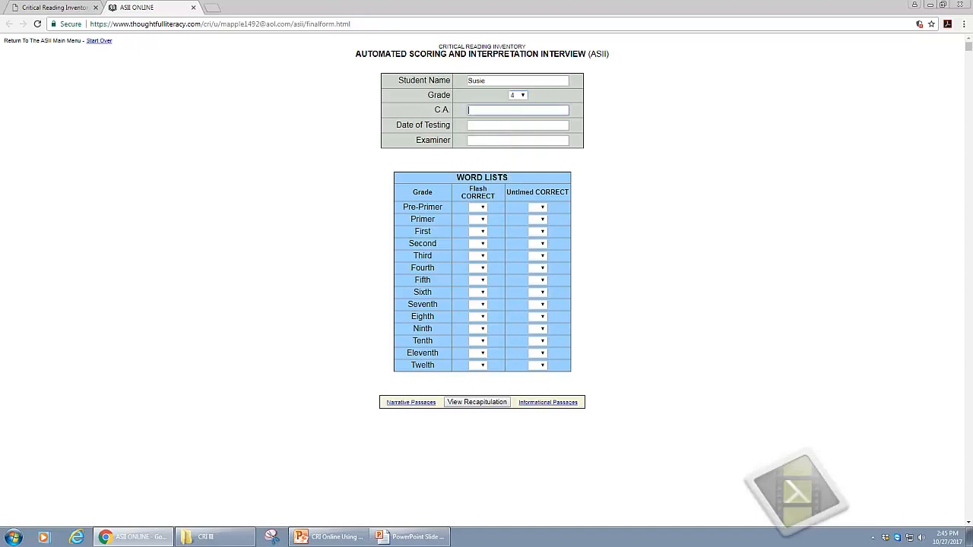
type("10")
key("Tab")
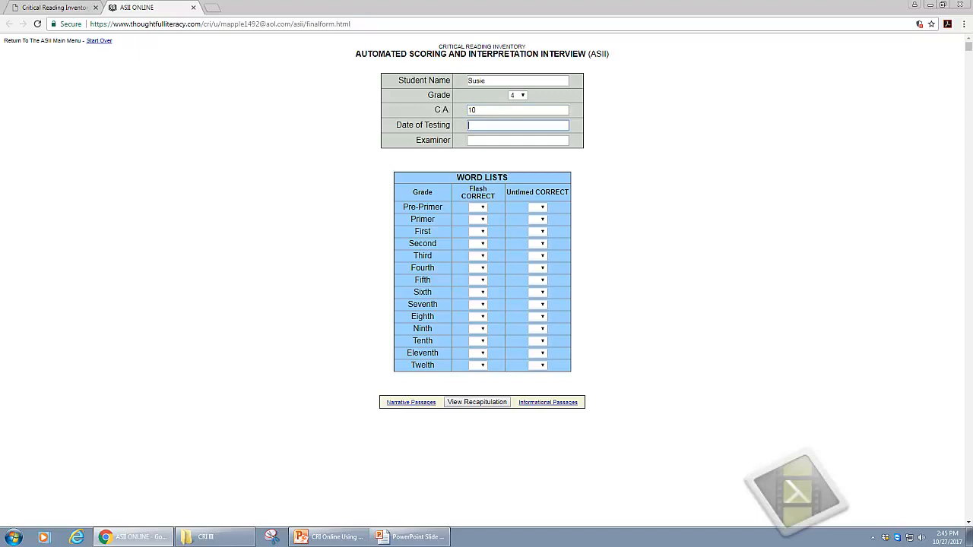
type("9/20")
key("Tab")
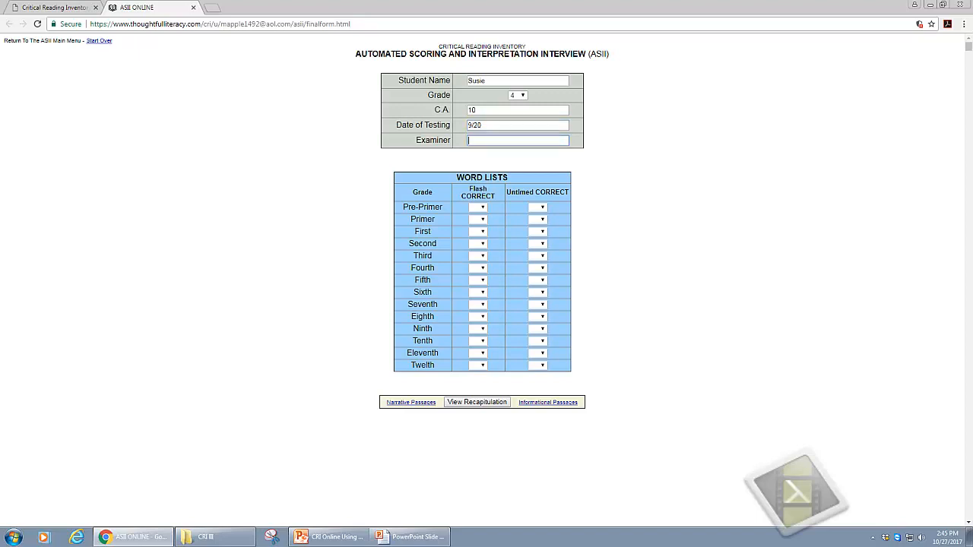
type("Mr. Jones")
Set the Second and Third grade word list scores to 20 for both Flash Correct and Untimed Correct
left_click(477, 243)
left_click(475, 261)
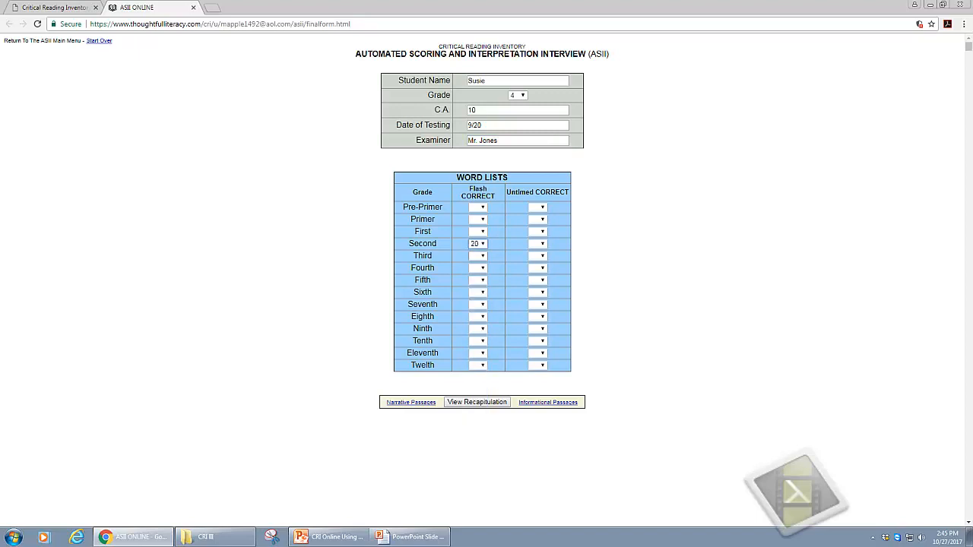
left_click(541, 244)
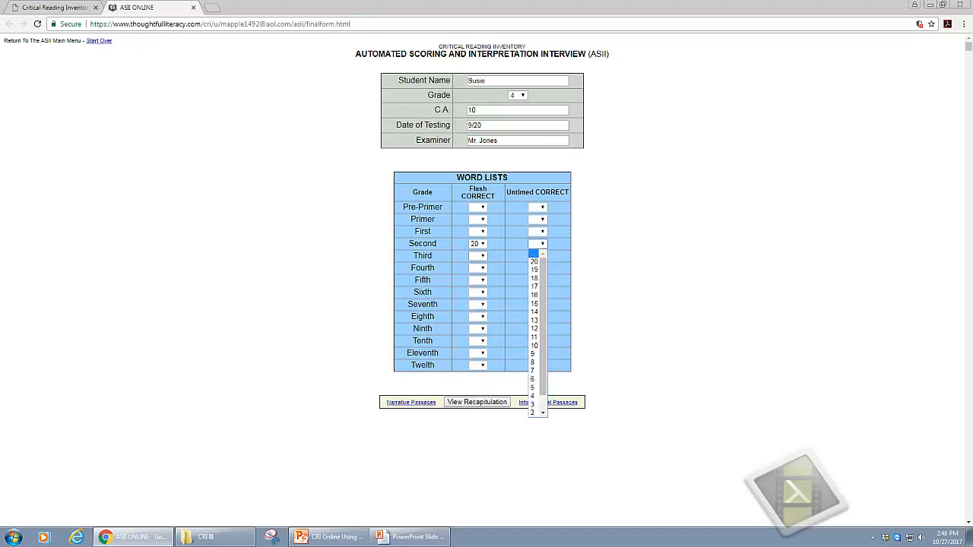
left_click(477, 255)
left_click(474, 273)
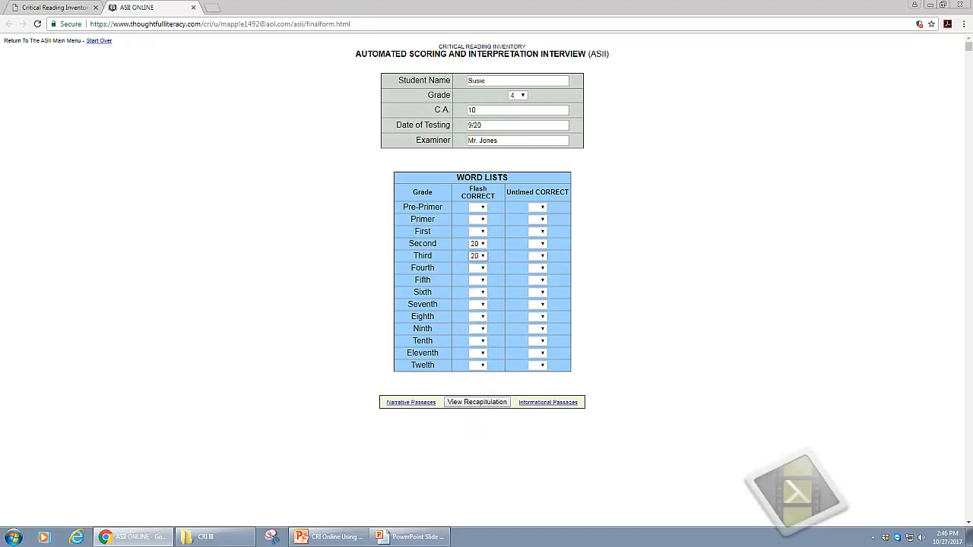
left_click(536, 255)
left_click(533, 273)
left_click(537, 243)
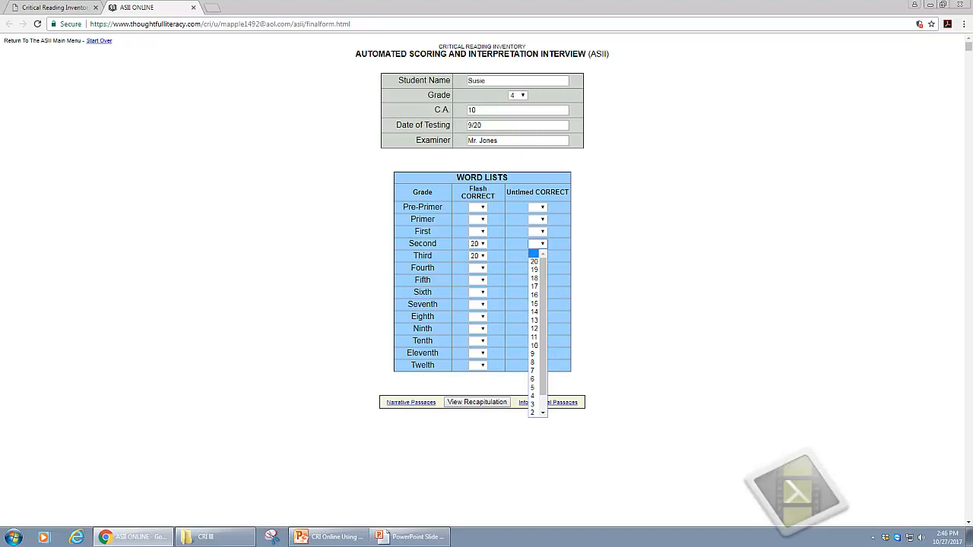
left_click(534, 261)
Score the Fourth grade word list 17 flash and 19 untimed, and the Fifth grade list 14 flash and 17 untimed
left_click(477, 268)
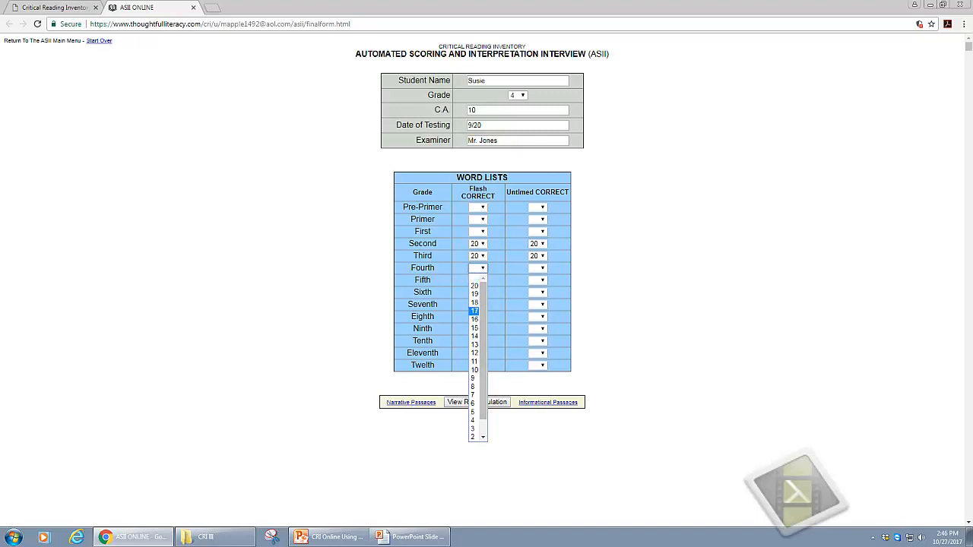
left_click(474, 311)
left_click(536, 268)
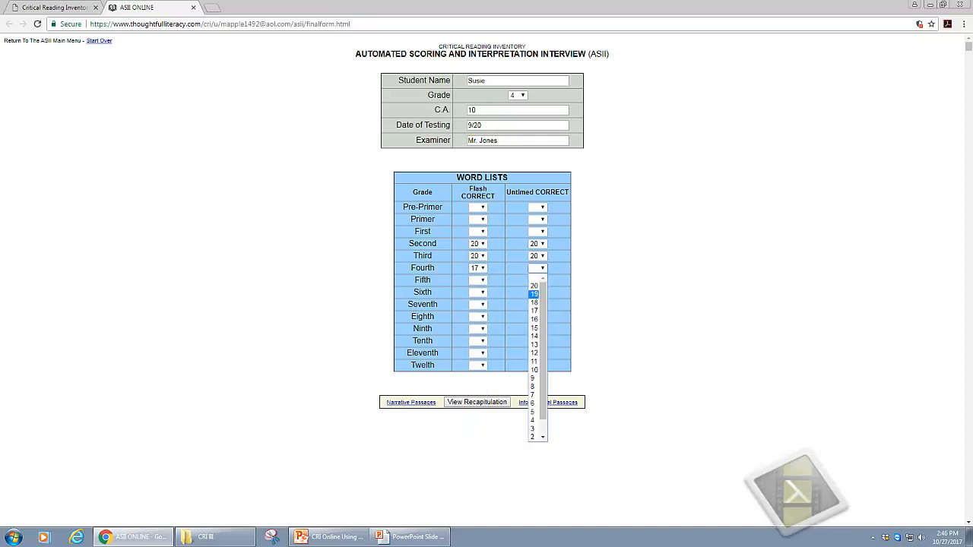
left_click(535, 294)
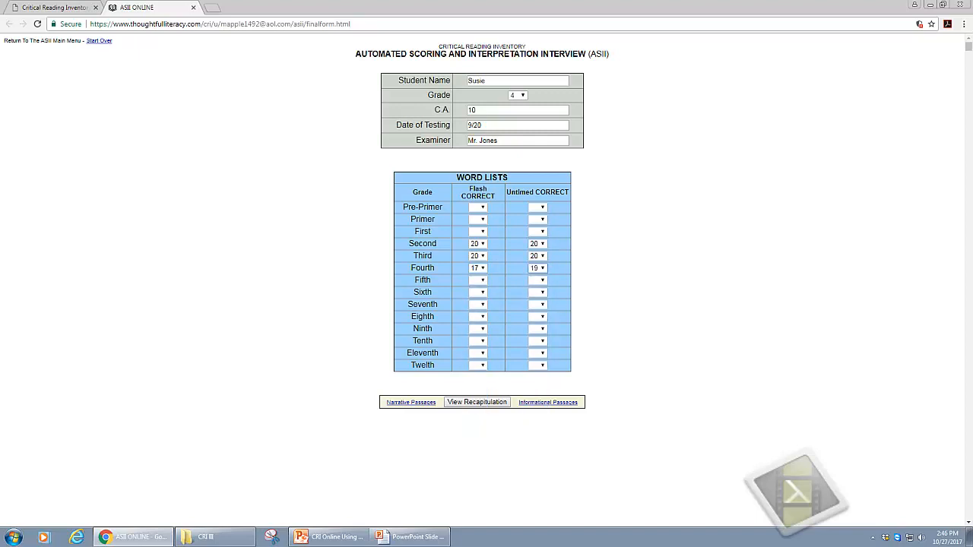
left_click(477, 280)
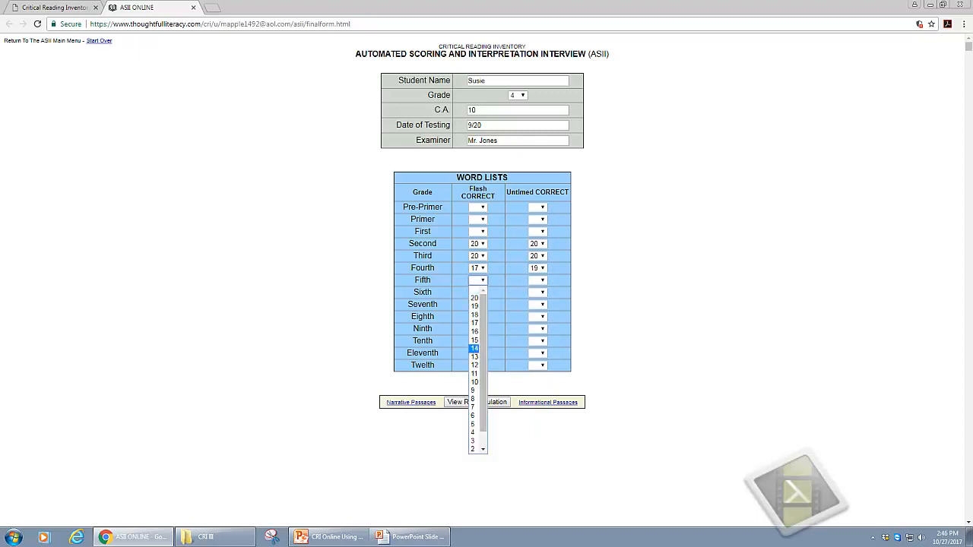
left_click(474, 349)
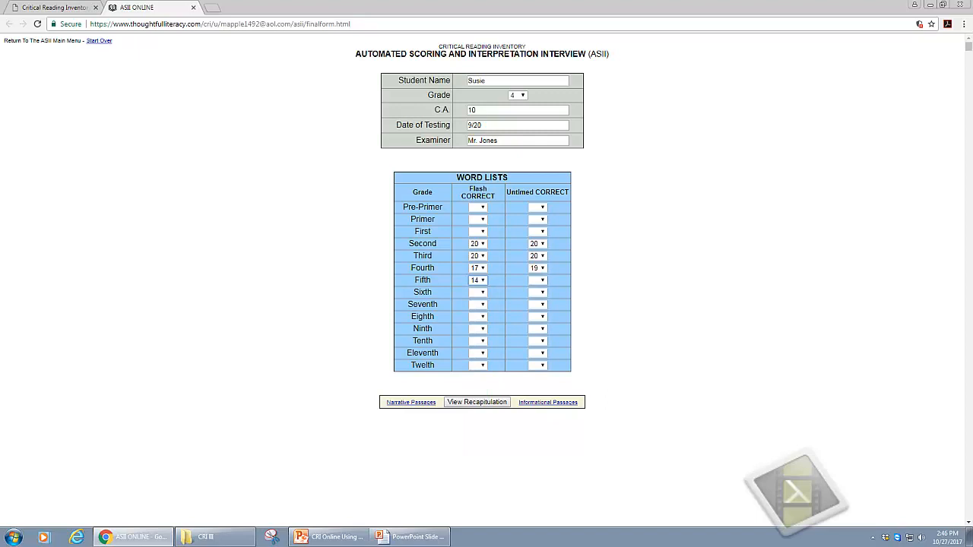
left_click(538, 280)
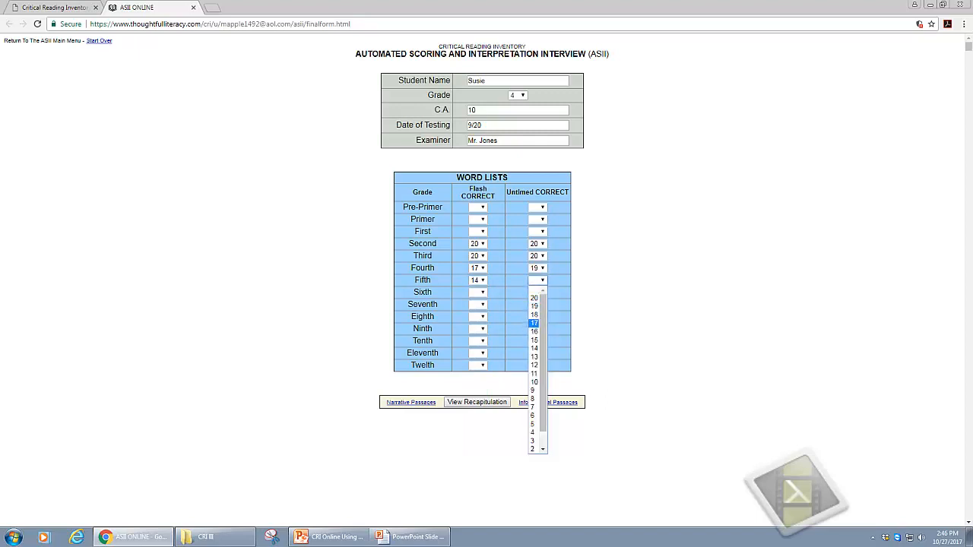
left_click(534, 323)
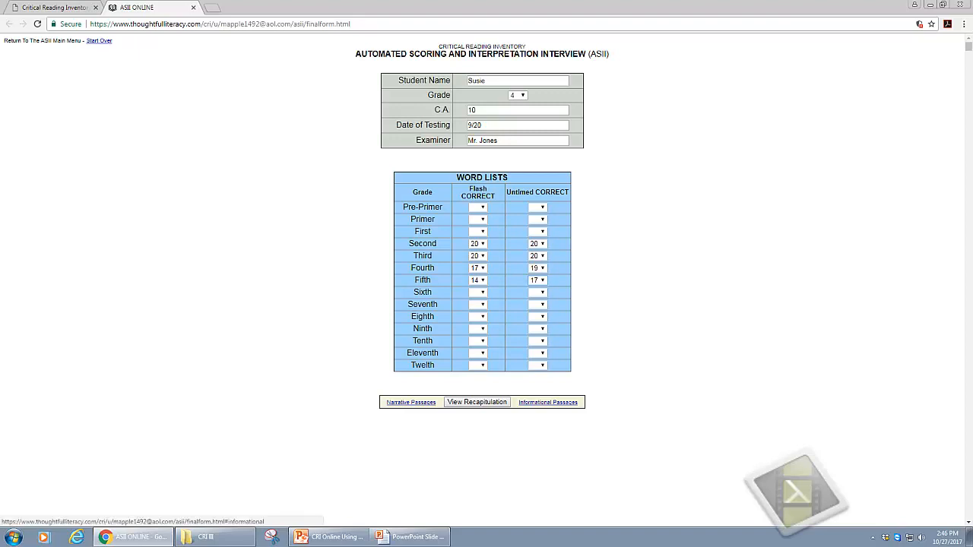
Open the Third Grade I informational passage The Immigrants and mark it as read orally
left_click(548, 402)
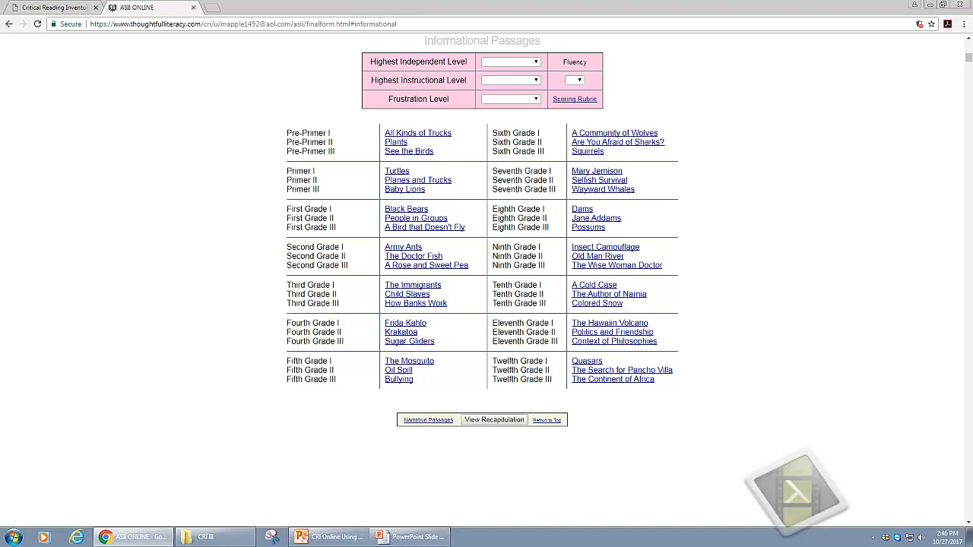
left_click(412, 285)
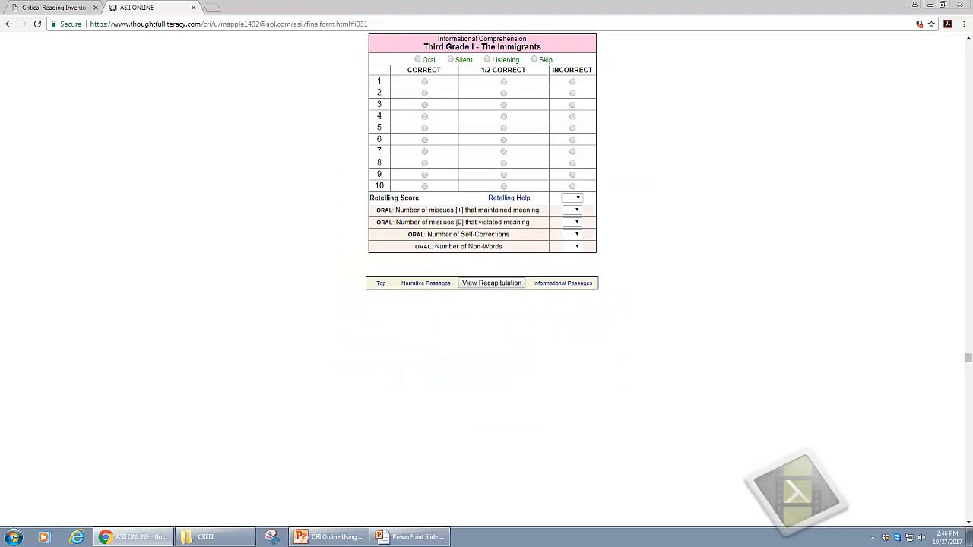
left_click(417, 59)
Record 3 meaning-maintaining miscues, 0 meaning-violating miscues, 3 self-corrections and 0 non-words for The Immigrants
left_click(572, 210)
left_click(567, 252)
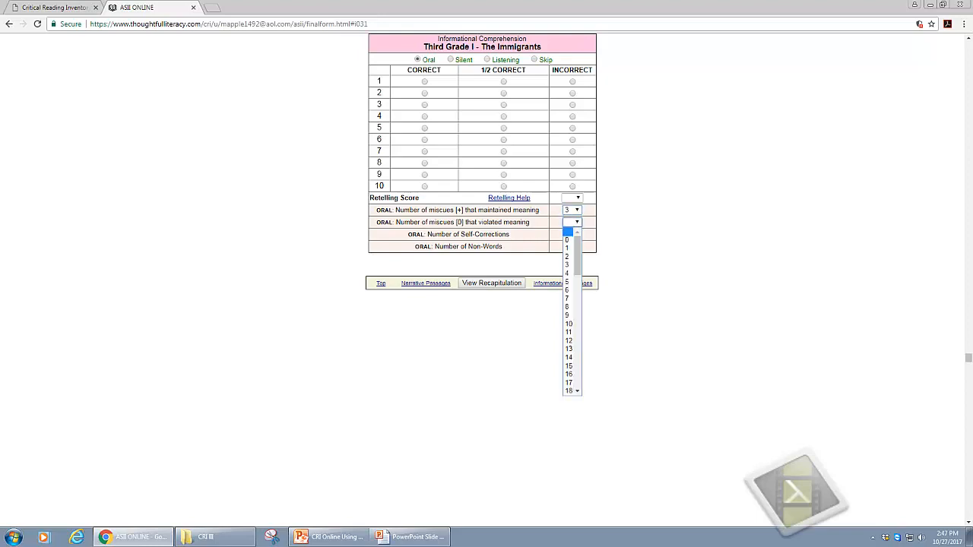
left_click(568, 240)
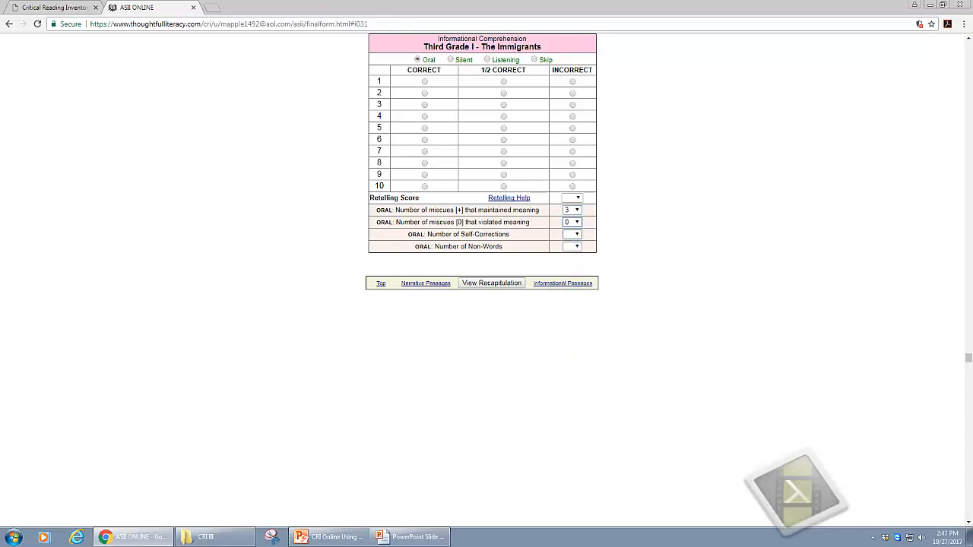
left_click(576, 234)
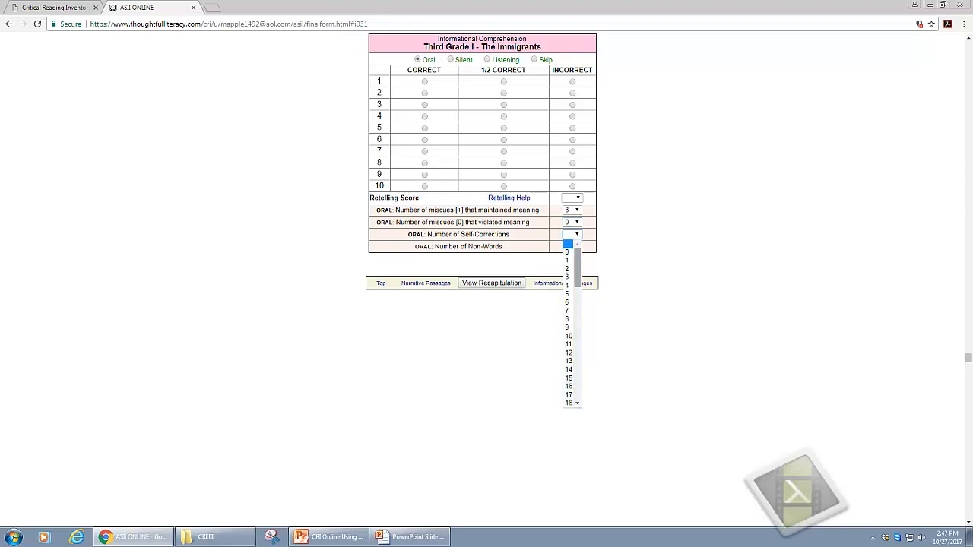
left_click(568, 277)
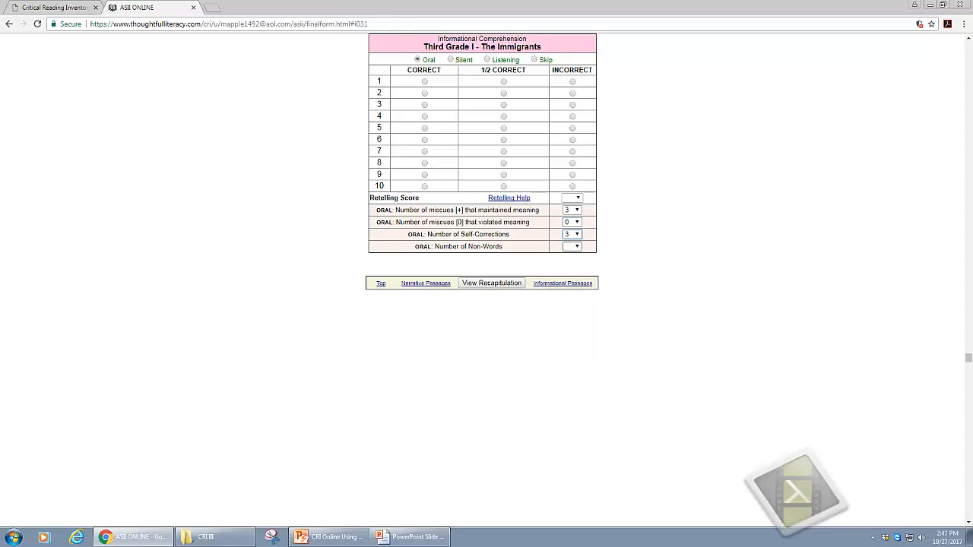
left_click(572, 246)
left_click(568, 264)
Score The Immigrants comprehension questions: 3, 7 and 9 as half correct and all the others as correct
left_click(424, 82)
left_click(503, 105)
left_click(425, 151)
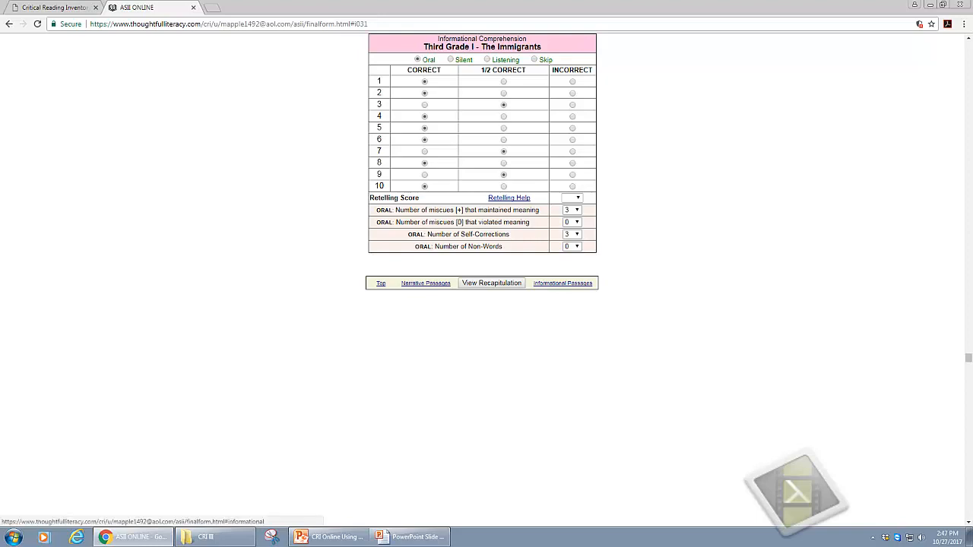
Open the Third Grade III informational passage How Banks Work, mark it Silent, and score questions 1 to 9 correct and 10 half correct
left_click(563, 284)
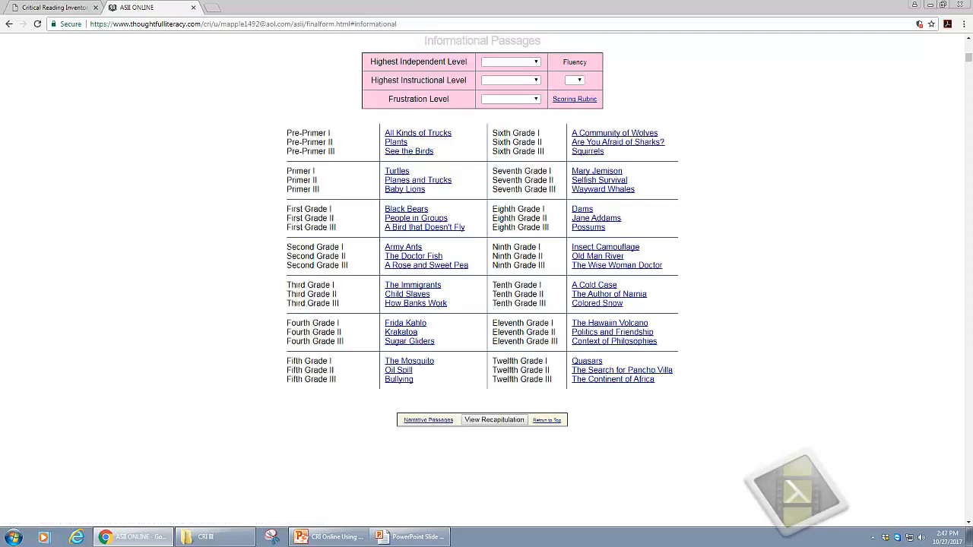
left_click(415, 302)
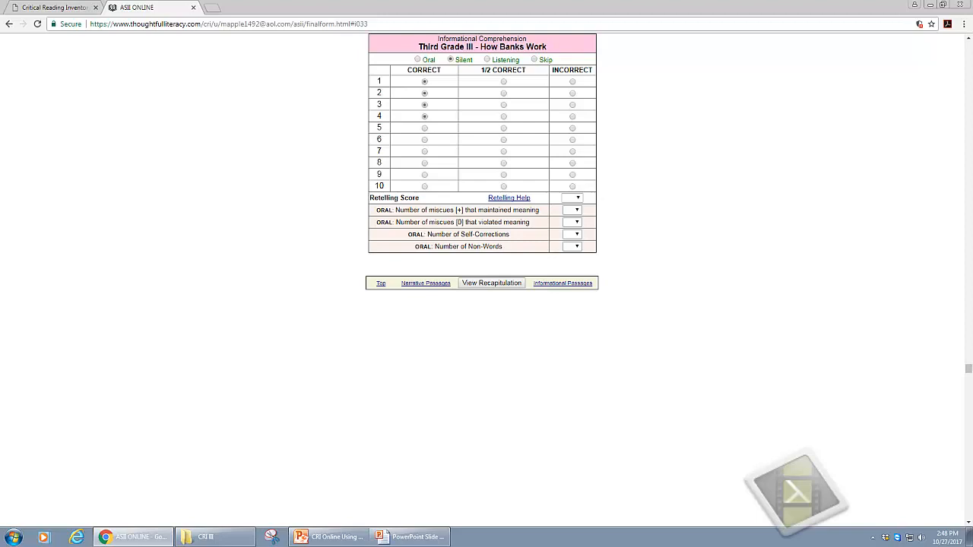
left_click(425, 128)
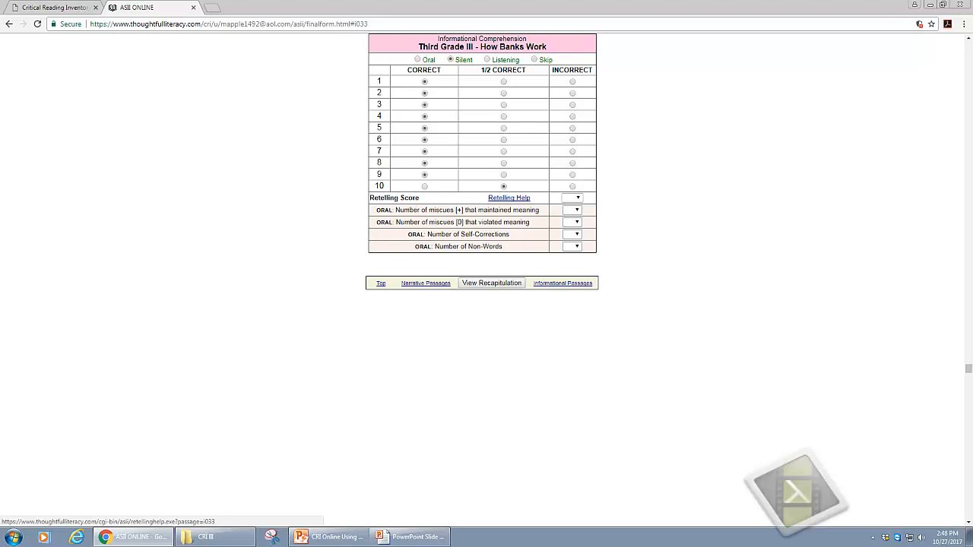
Calculate the How Banks Work retelling score with full credit for items 1 and 2, no credit for item 3, and Yes for personal response
left_click(508, 197)
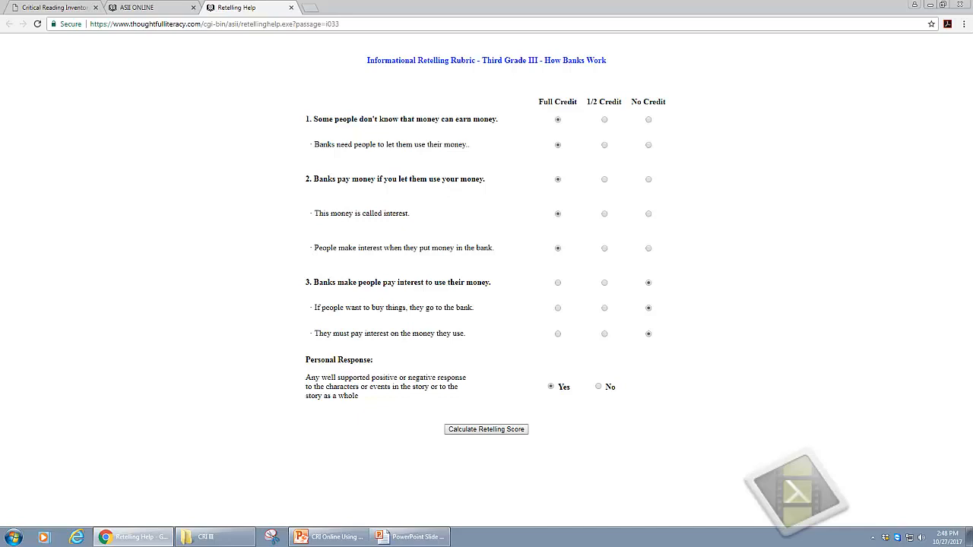
left_click(487, 430)
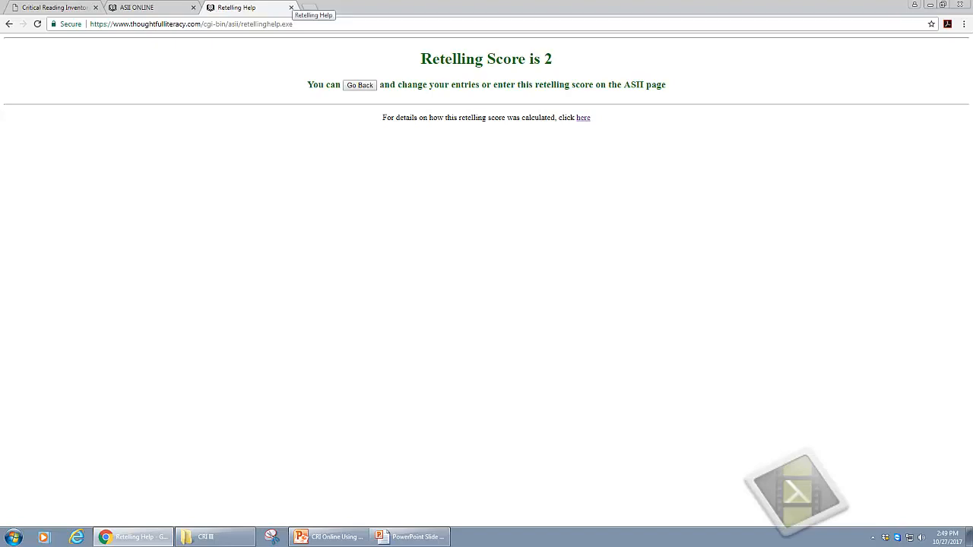
left_click(291, 8)
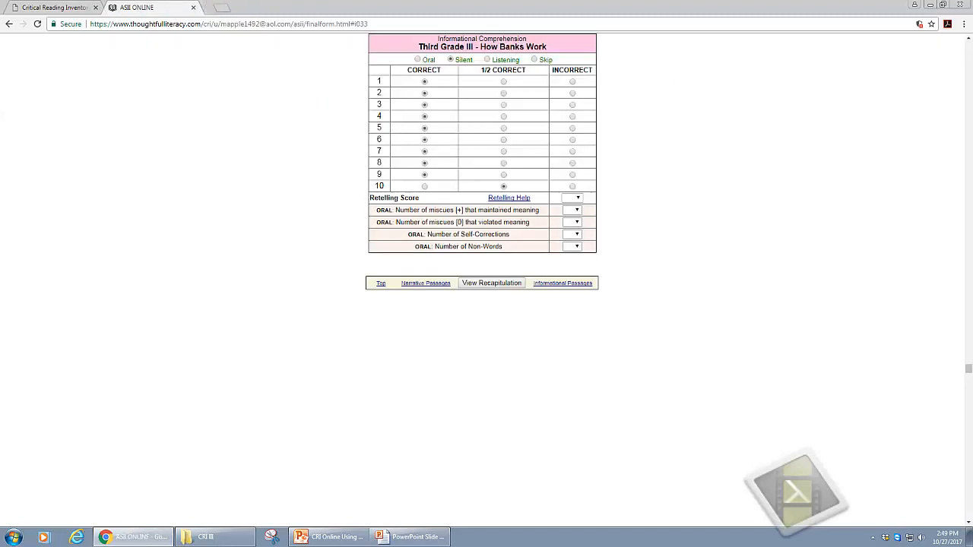
Set the How Banks Work retelling score to 2
left_click(571, 198)
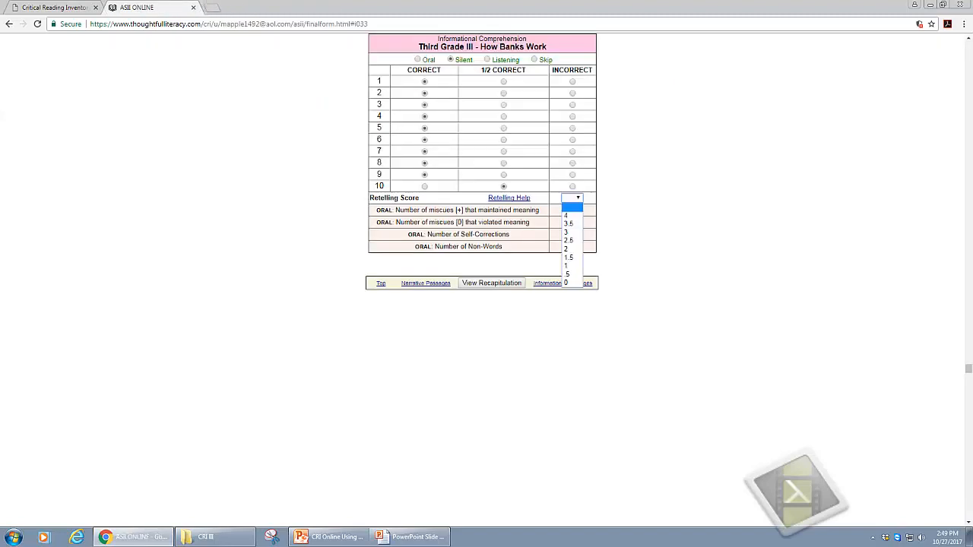
key("Down")
key("Down")
key("Down")
key("Down")
key("Return")
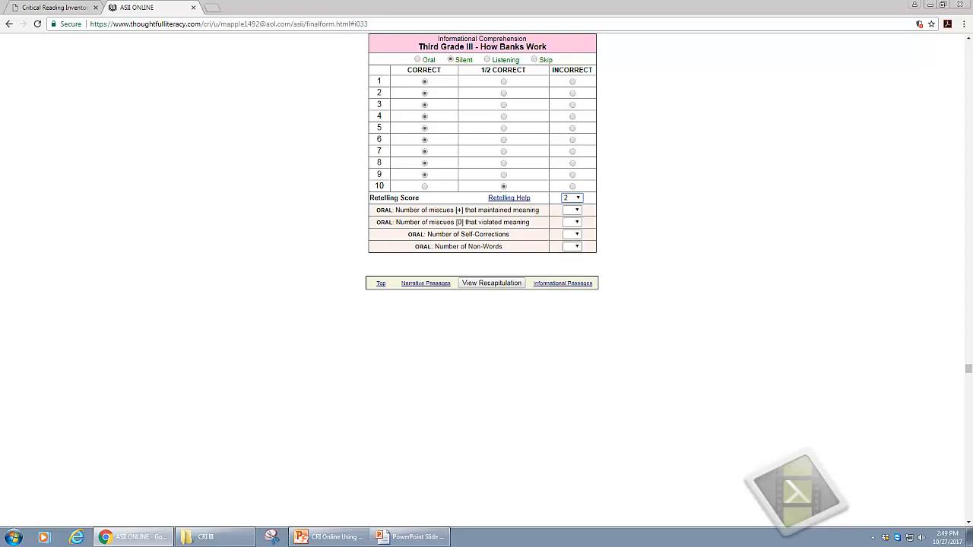
Calculate The Immigrants retelling score with full credit for every item except no credit for "Many were not welcome", and No for personal response
left_click(563, 282)
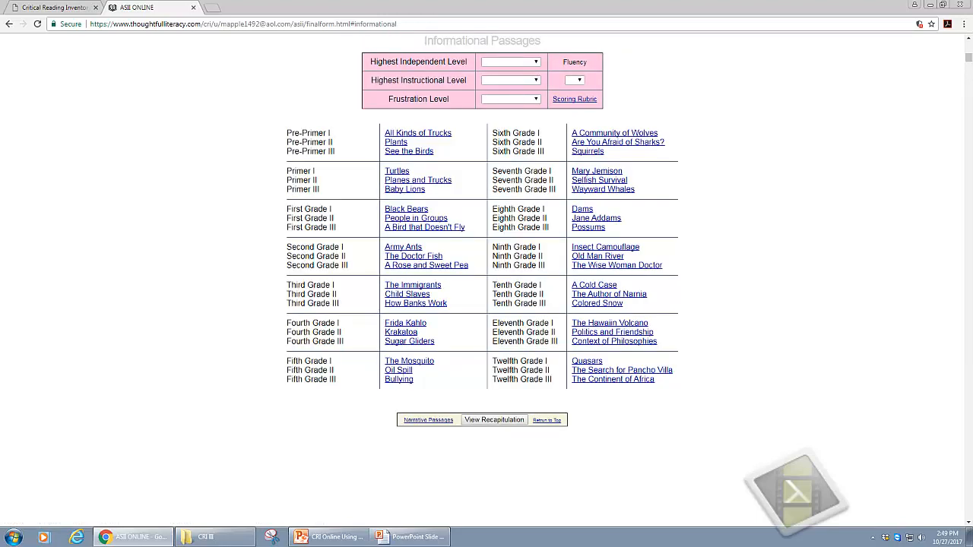
left_click(412, 285)
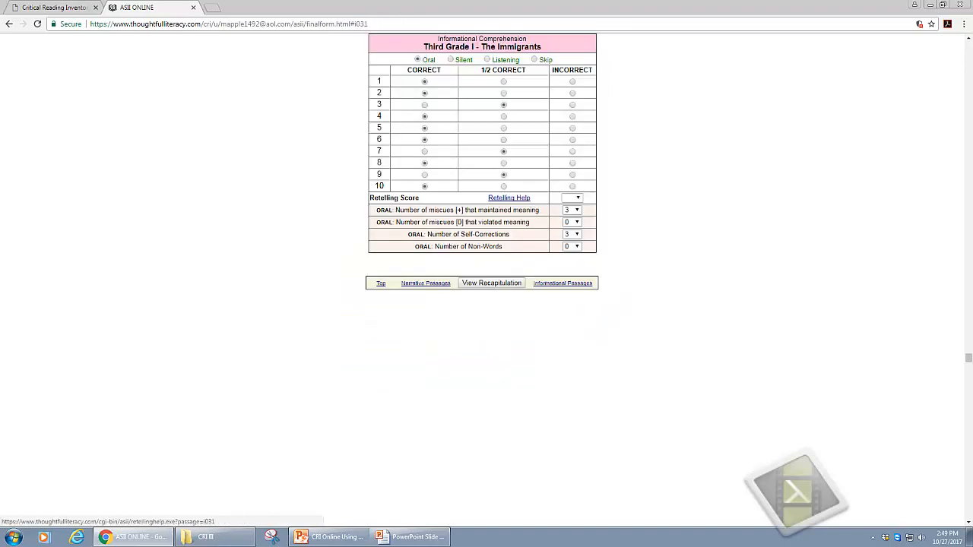
left_click(509, 197)
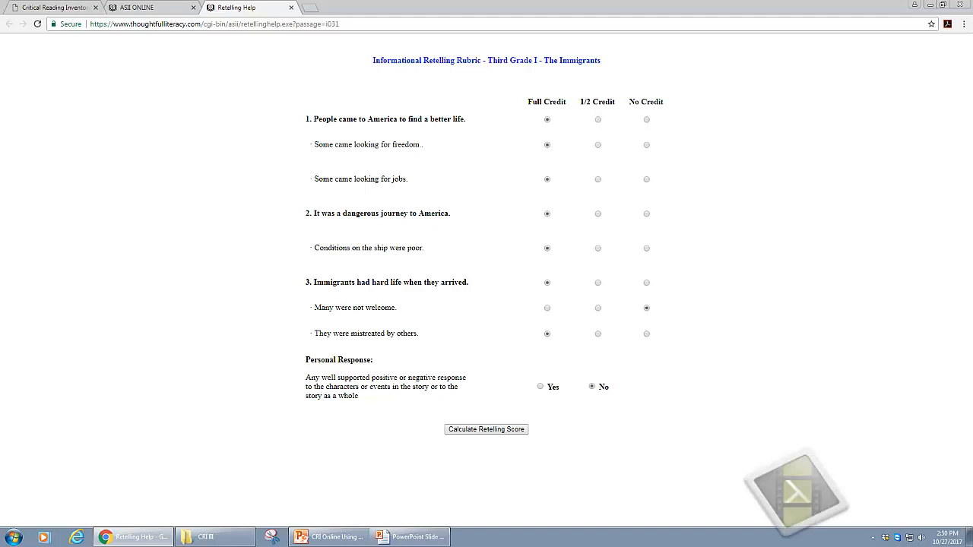
left_click(486, 429)
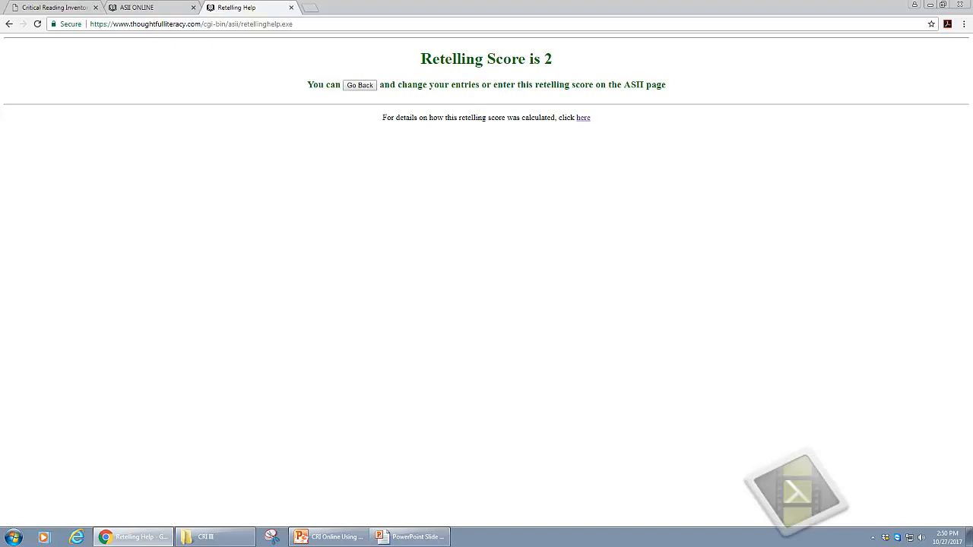
left_click(292, 8)
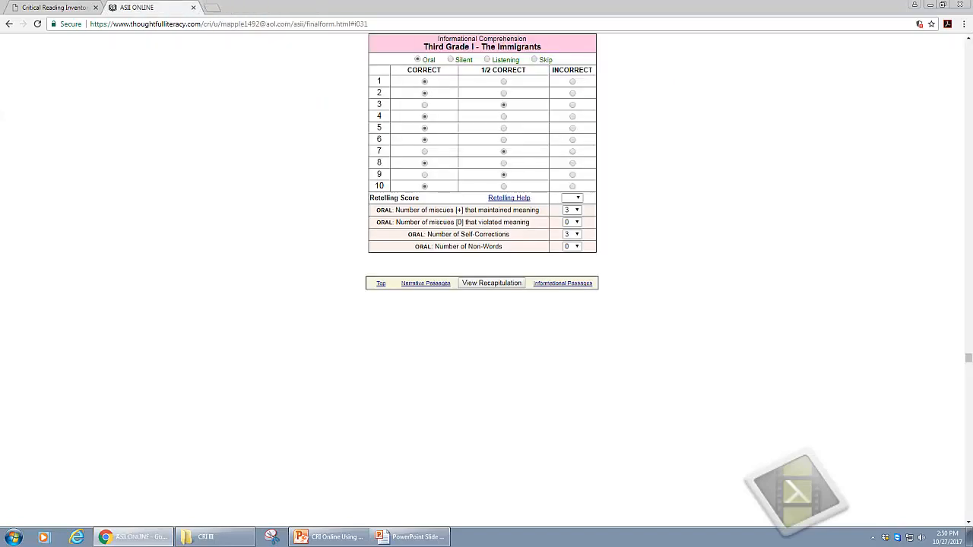
Set the retelling score for The Immigrants to 2
left_click(577, 198)
key("Down")
key("Down")
key("Down")
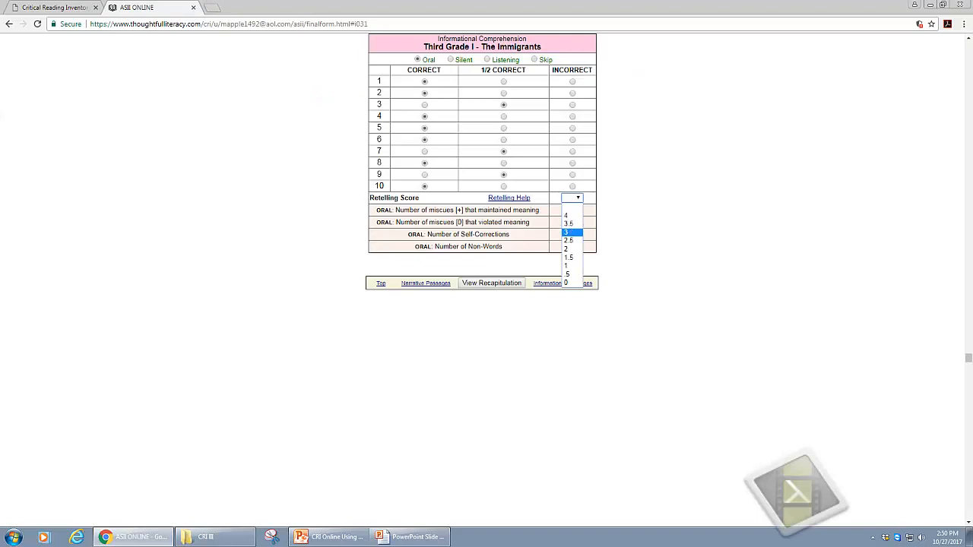
key("Return")
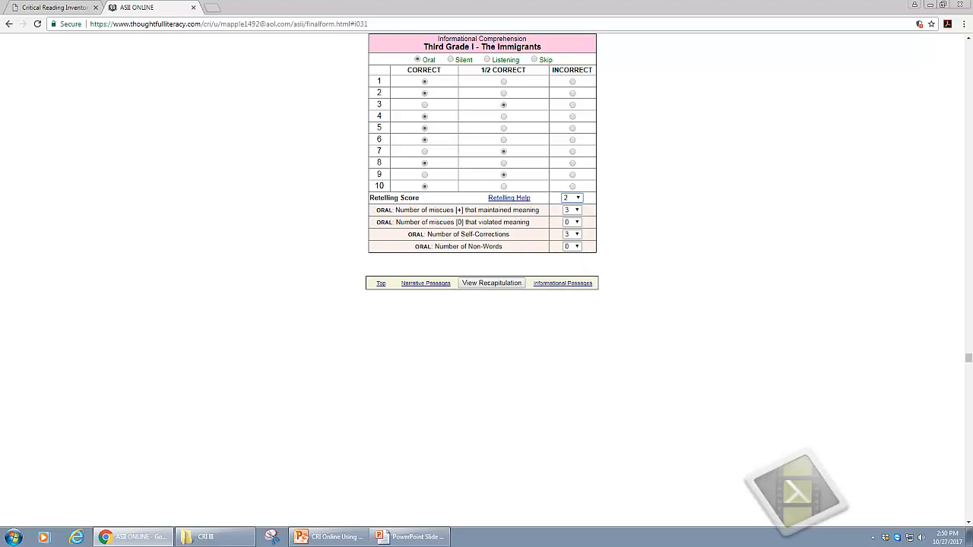
Generate the recapitulation record and examine the word list and comprehension scores in the informational PDF, enlarged for reading
left_click(492, 283)
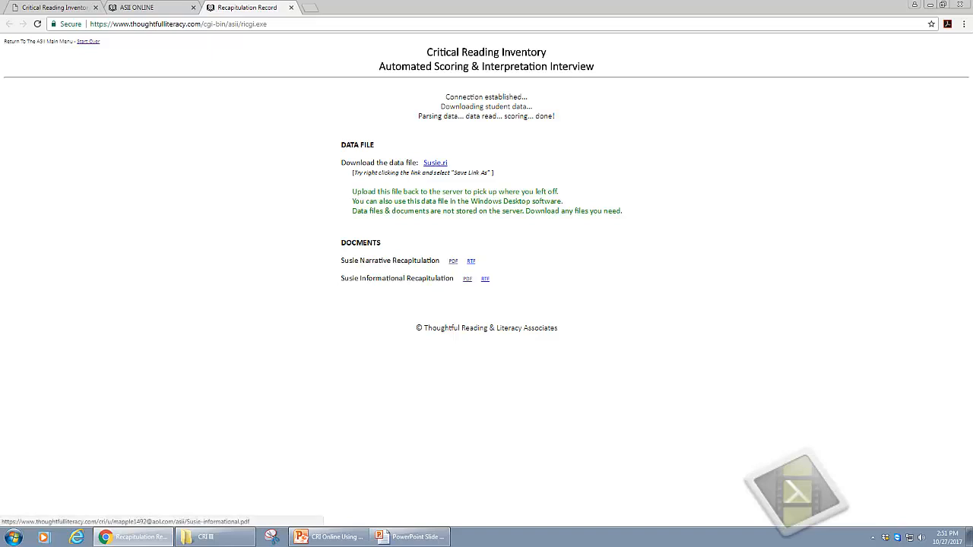
left_click(468, 278)
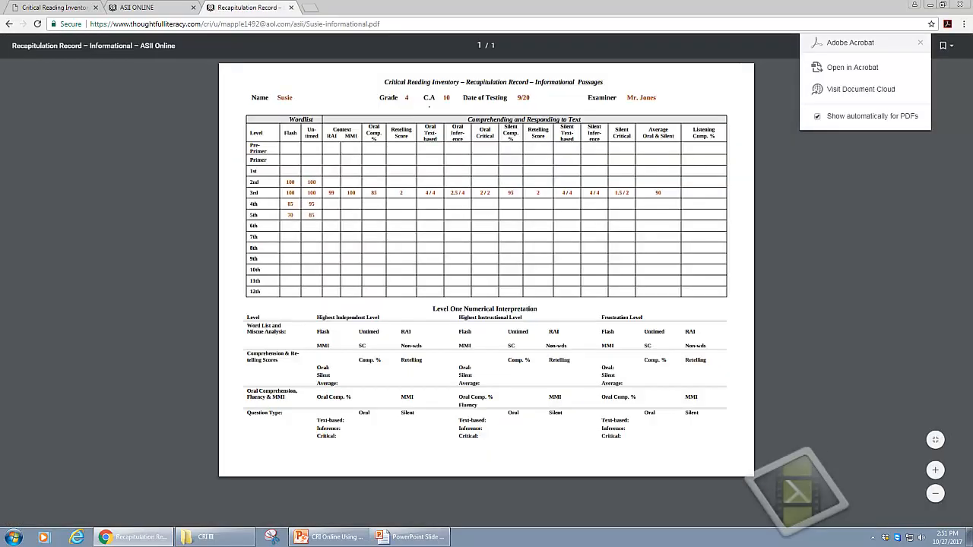
left_click(935, 471)
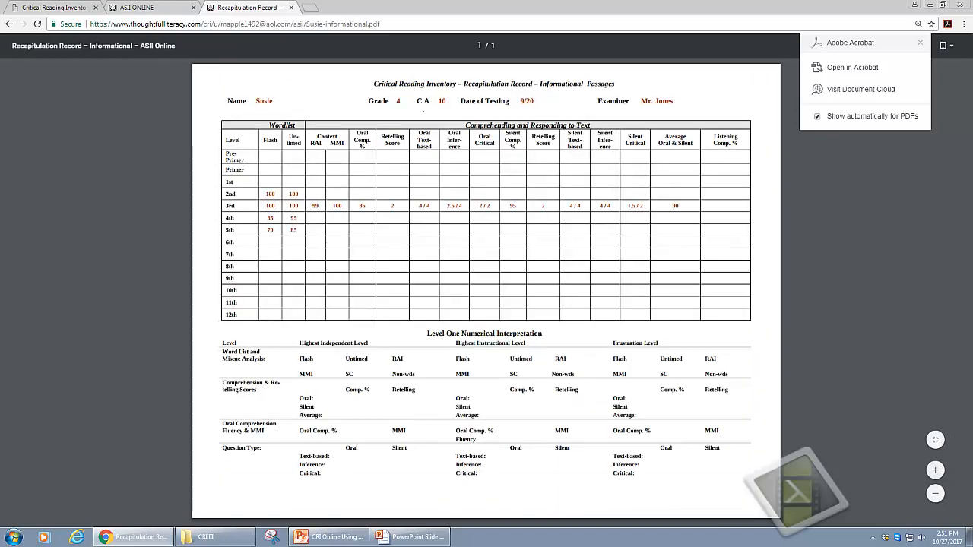
left_click(935, 470)
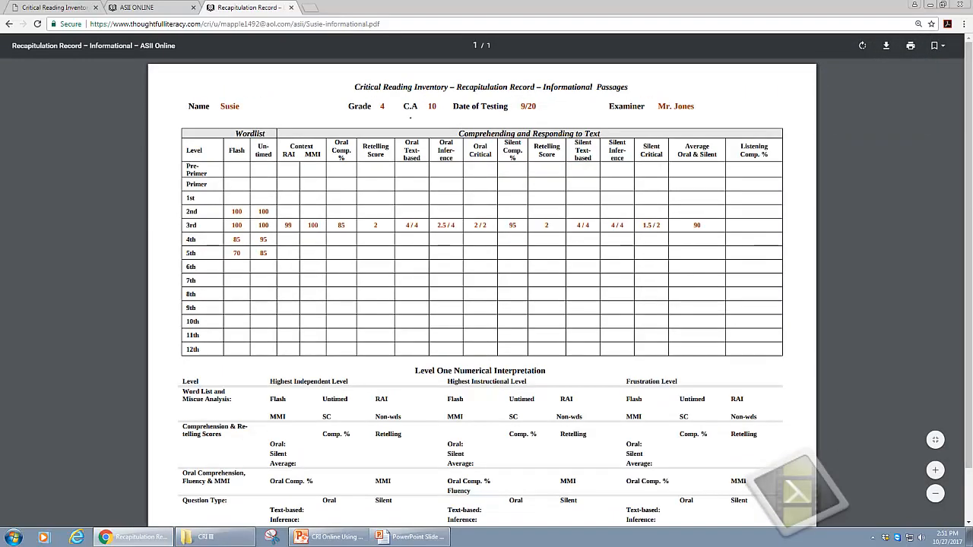
left_click(935, 471)
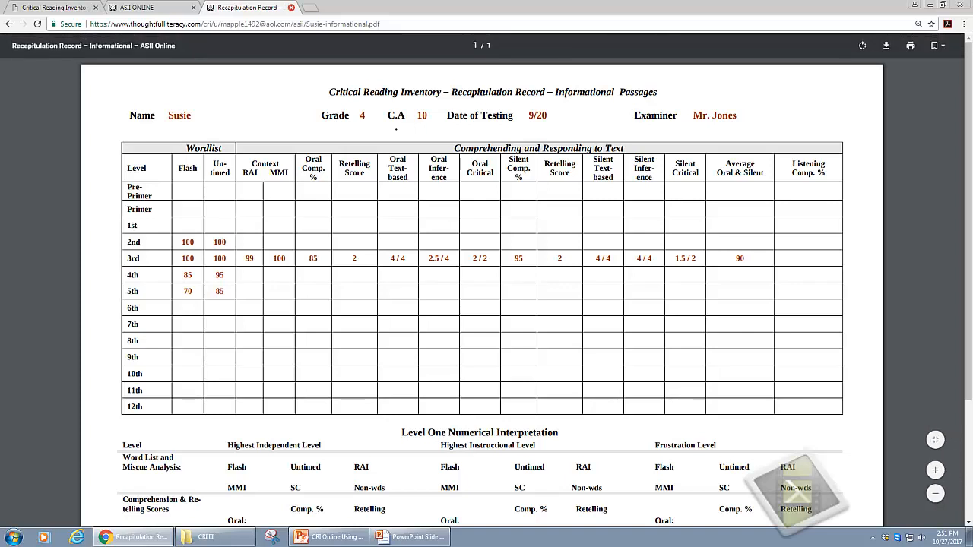
left_click(291, 7)
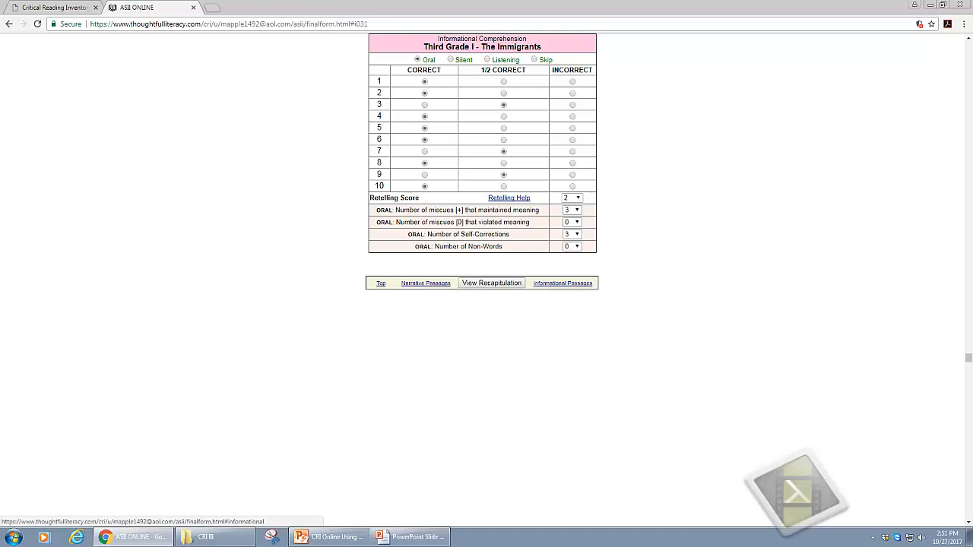
Set the Highest Independent Level for the informational passages to Third Grade
left_click(562, 283)
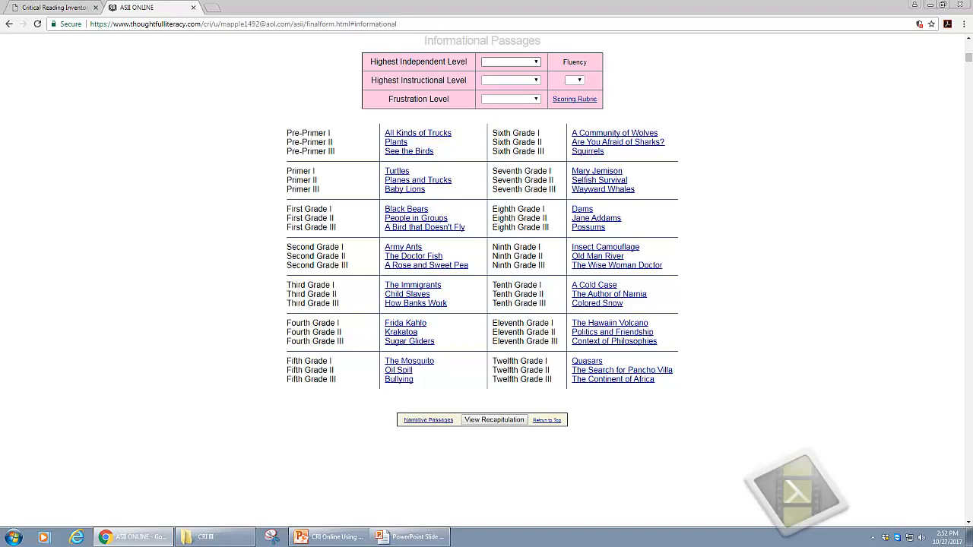
left_click(536, 62)
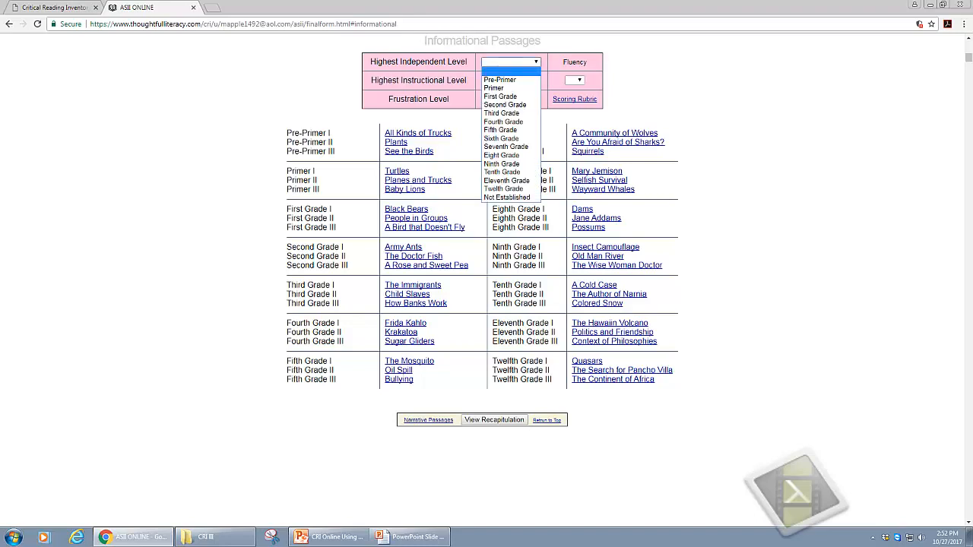
left_click(502, 112)
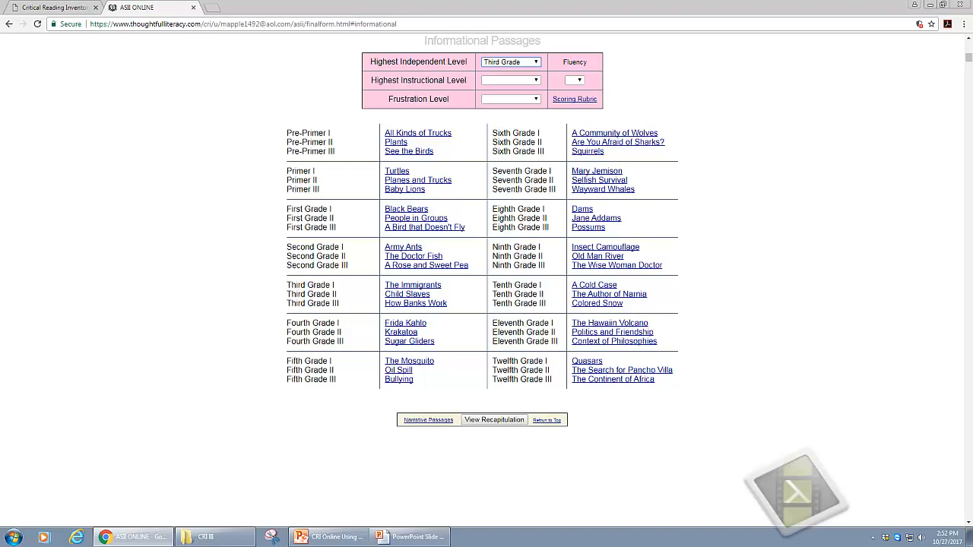
Regenerate the recapitulation record and examine the Level One Numerical Interpretation for the independent level in the enlarged informational PDF
left_click(494, 421)
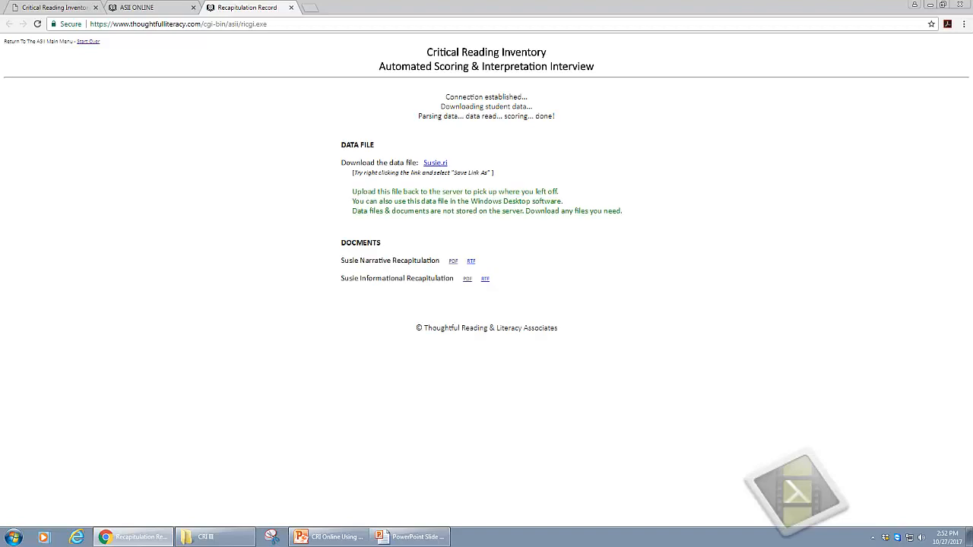
left_click(467, 279)
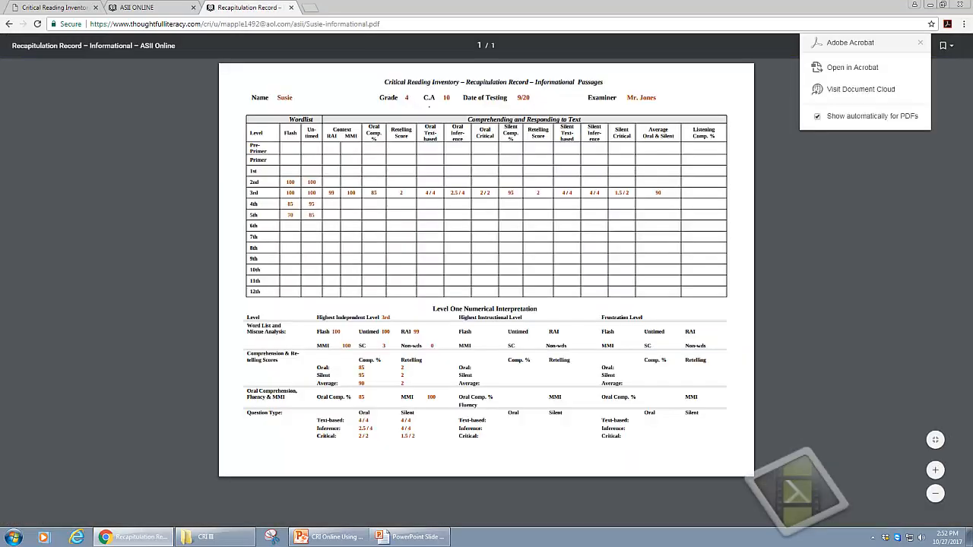
left_click(935, 471)
left_click(935, 470)
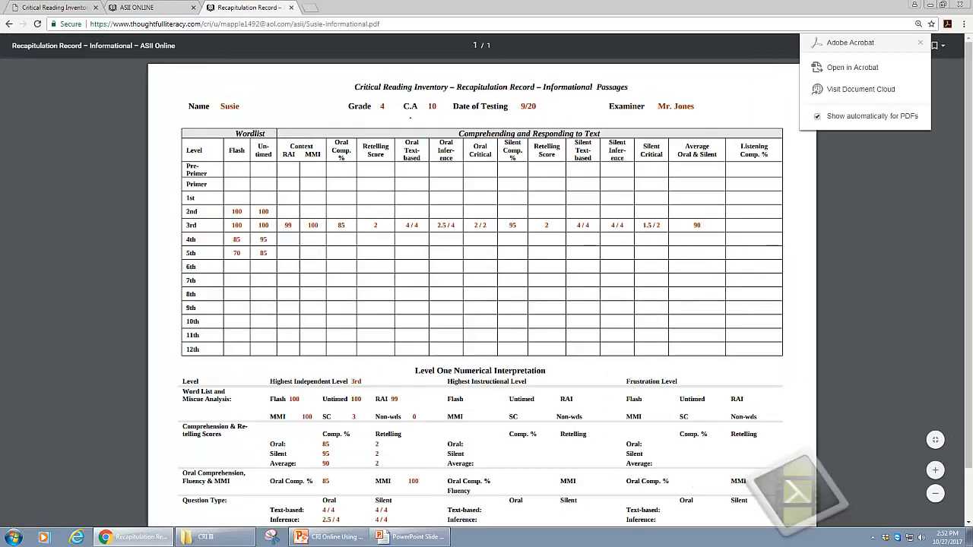
scroll(482, 290, "down", 1)
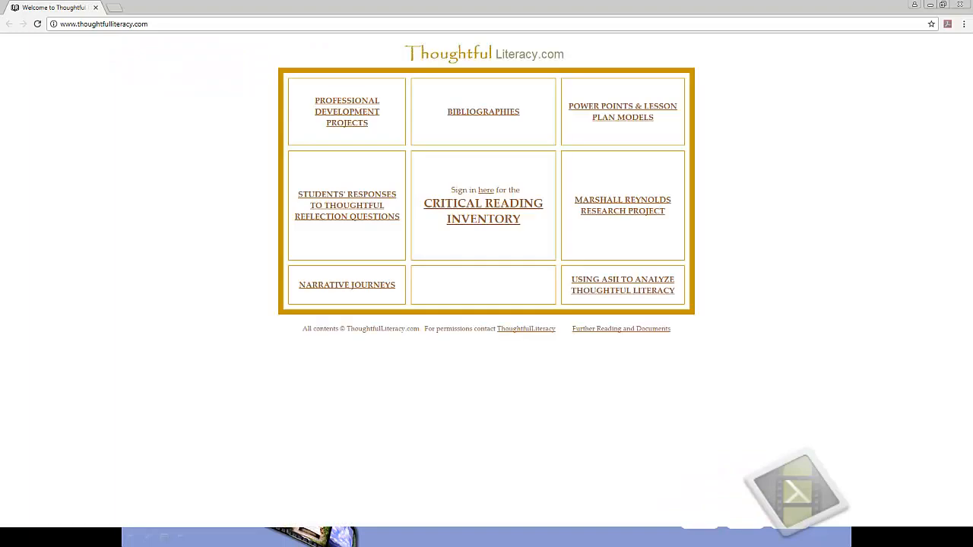
Sign in to the Critical Reading Inventory private space with the registered account e-mail and the saved login credentials
left_click(484, 204)
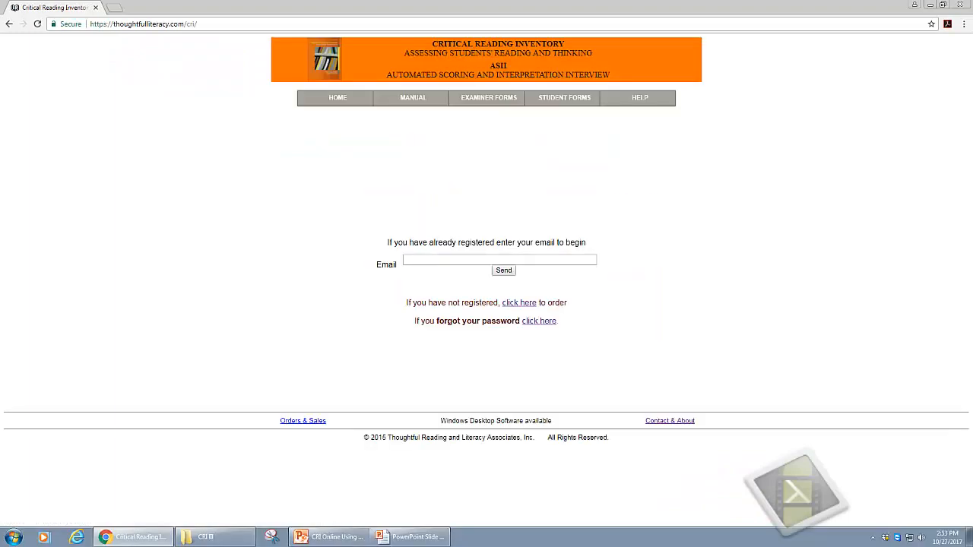
left_click(500, 260)
type("m")
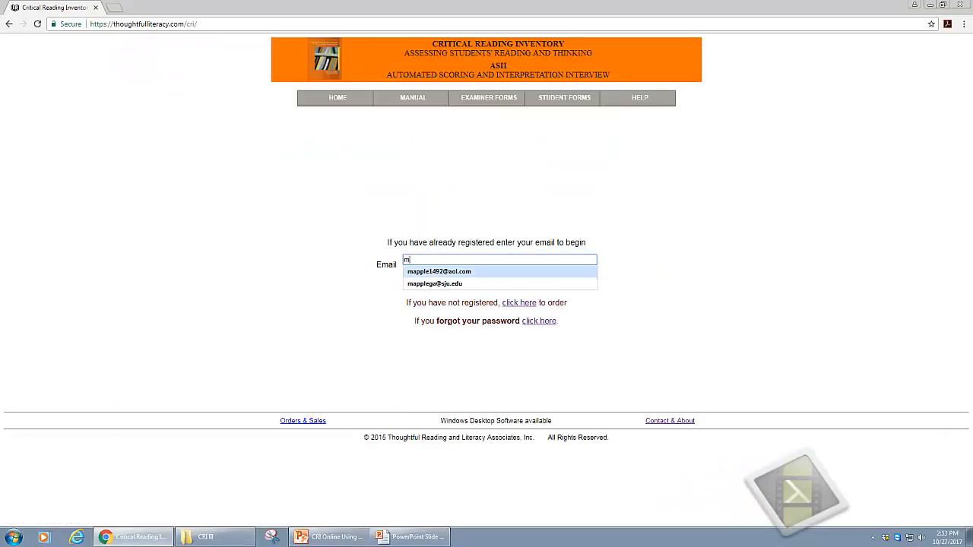
key("Down")
key("Return")
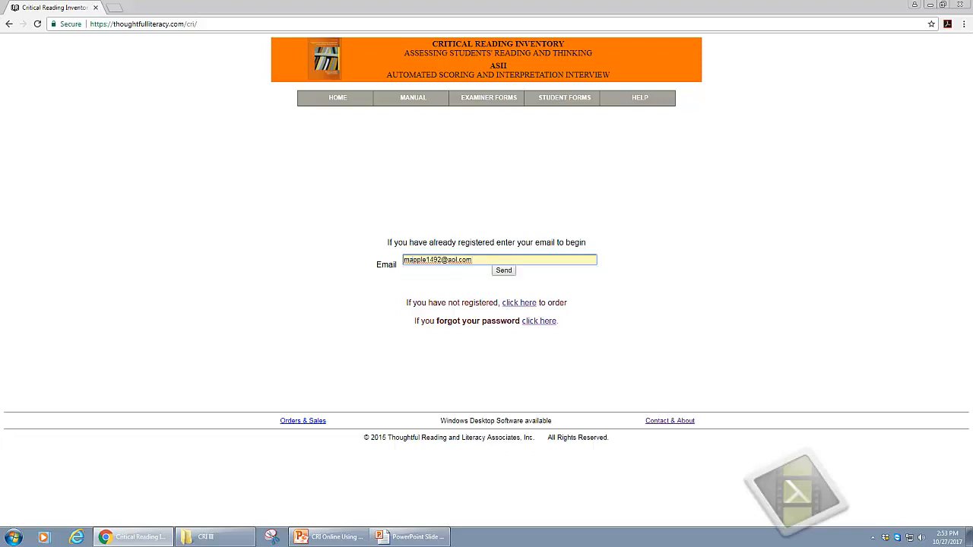
key("Return")
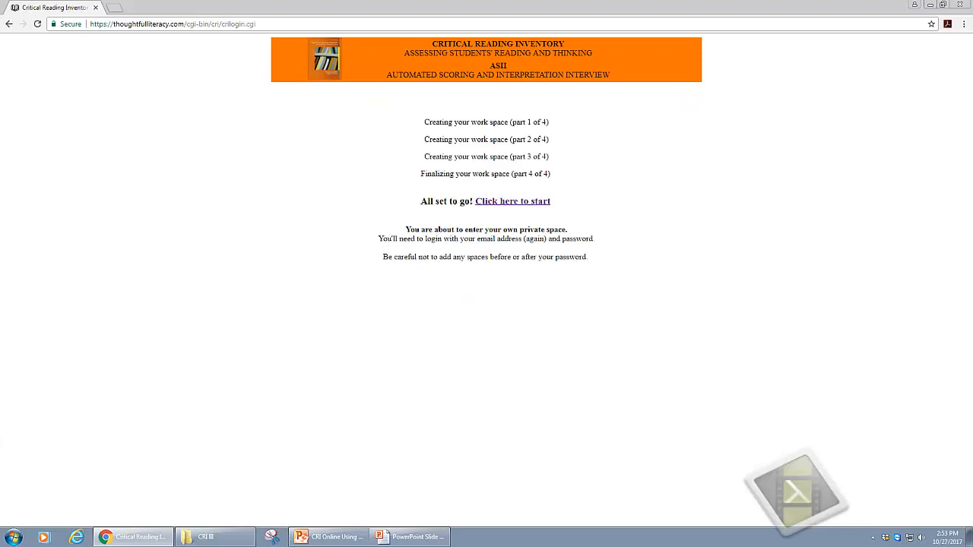
left_click(536, 202)
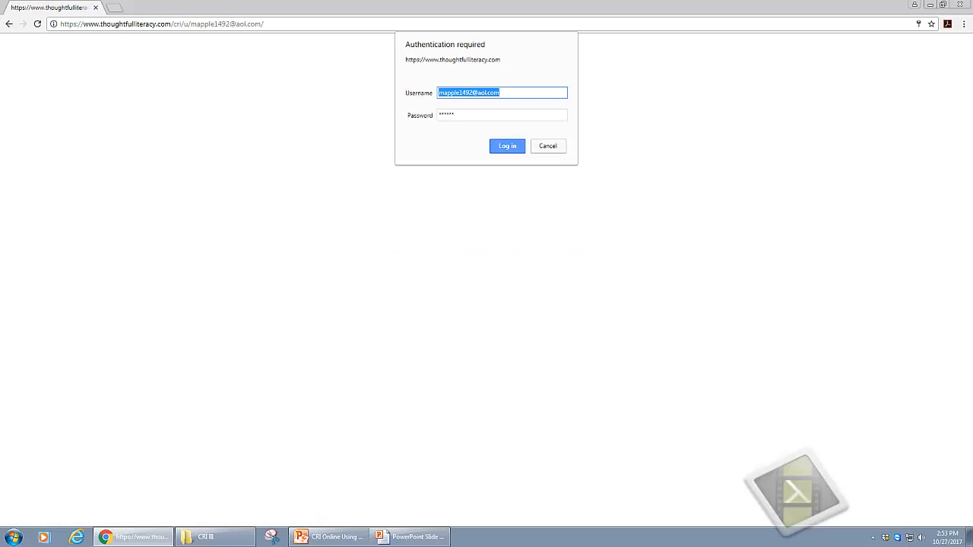
key("Return")
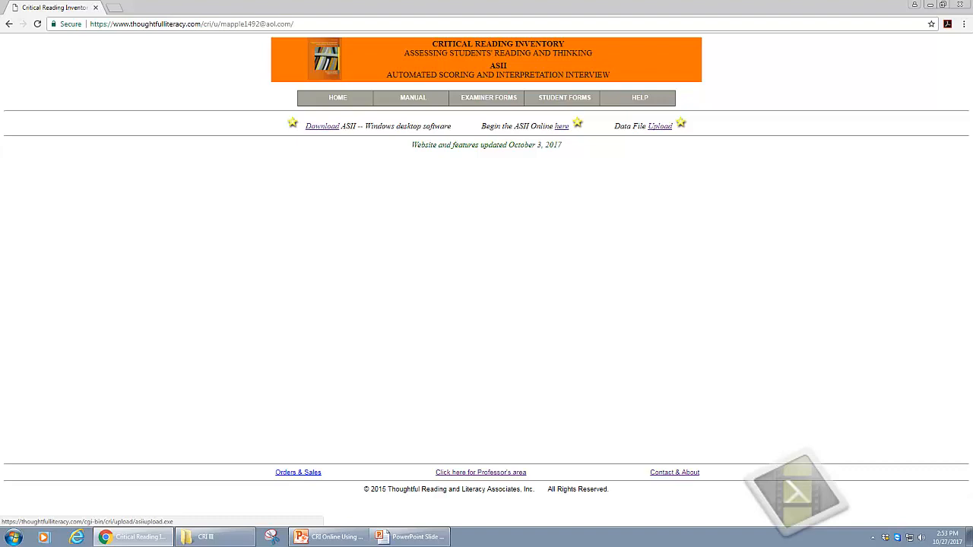
Upload the student's saved narrative data file, whose name ends in "Narr.ri", from the CRI III folder to ASII Online
left_click(660, 127)
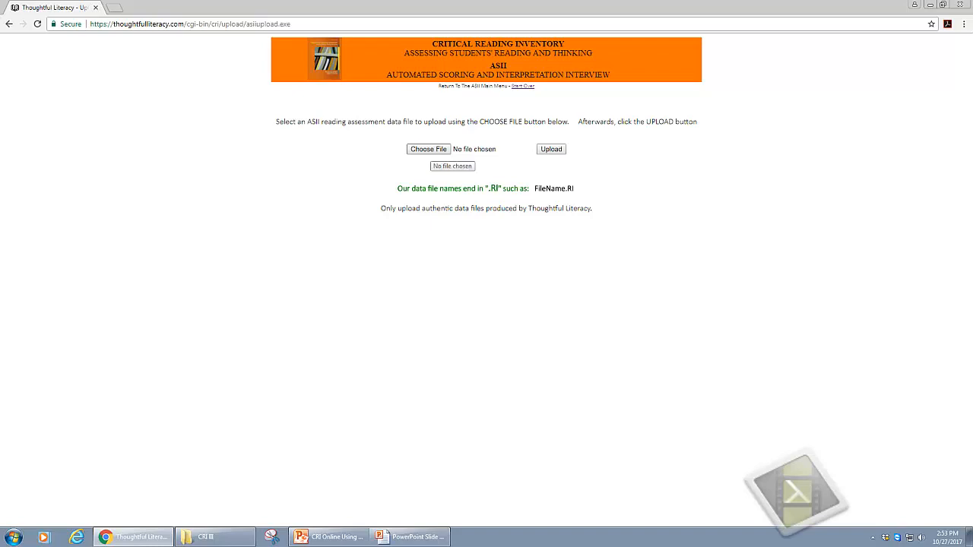
left_click(428, 149)
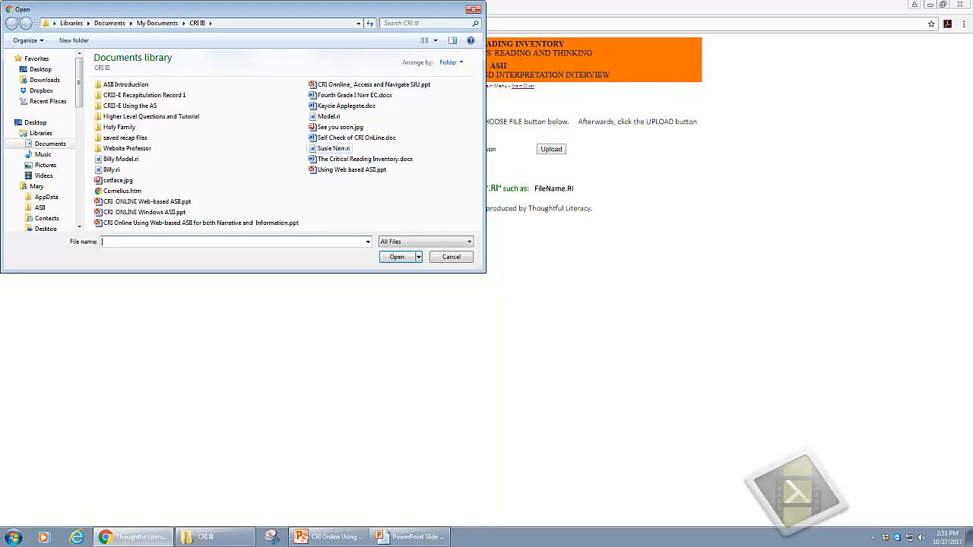
left_click(333, 149)
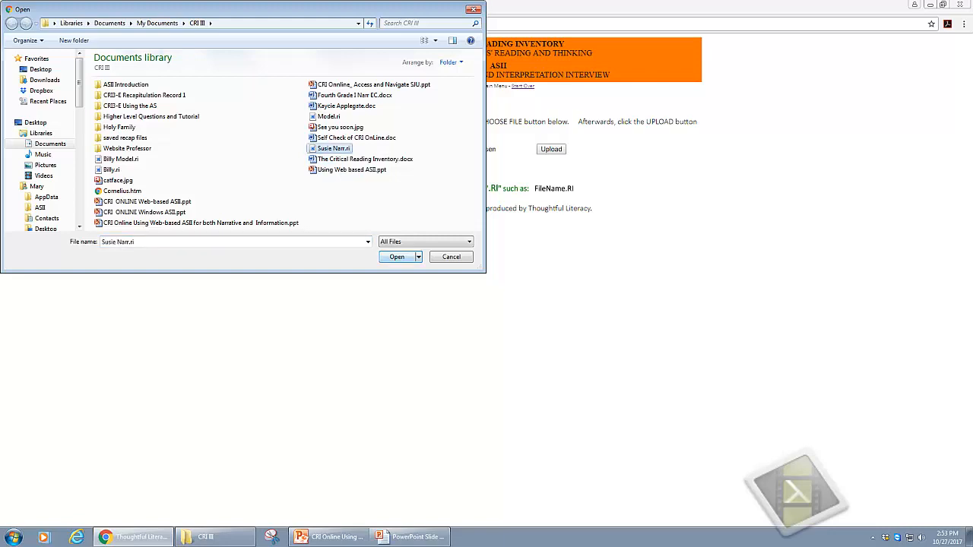
left_click(397, 257)
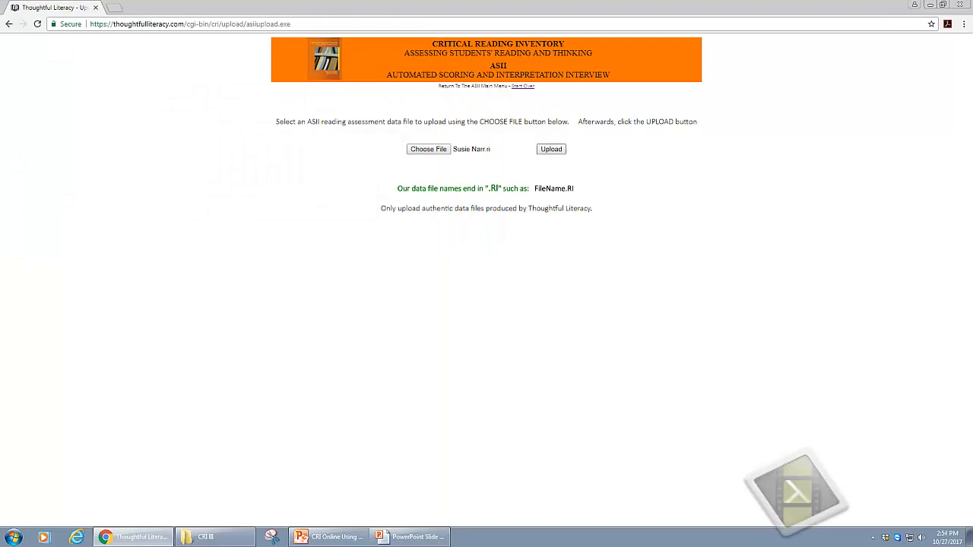
left_click(551, 150)
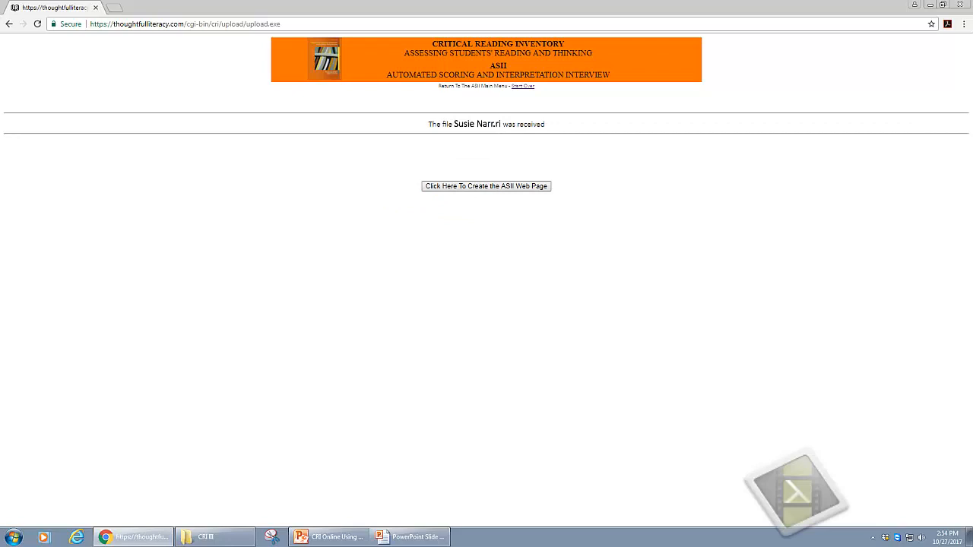
Create the ASII web page from the uploaded data file and open it, signing in with the saved login credentials
left_click(487, 186)
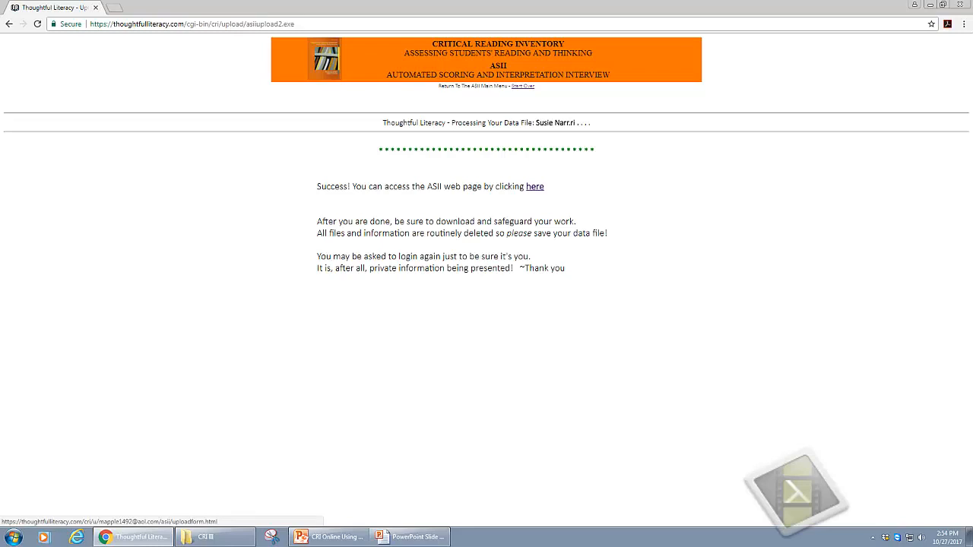
left_click(535, 187)
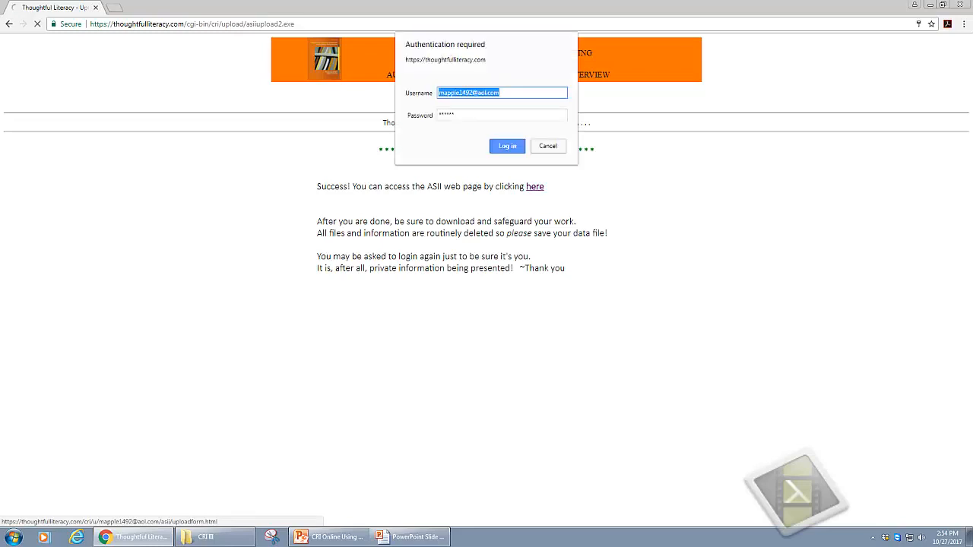
key("Return")
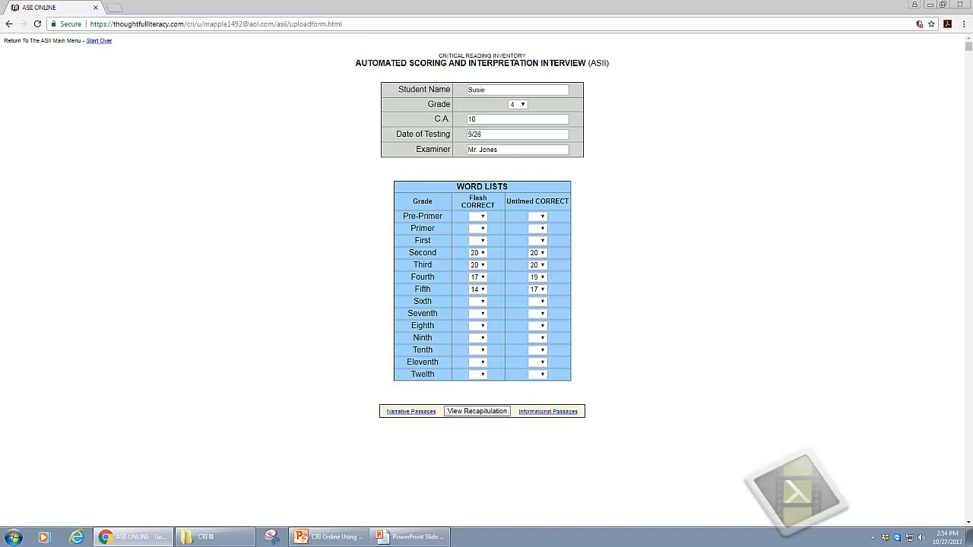
Generate the recapitulation record, examine the enlarged narrative PDF's scores and Level One Numerical Interpretation, and close the browser
left_click(477, 412)
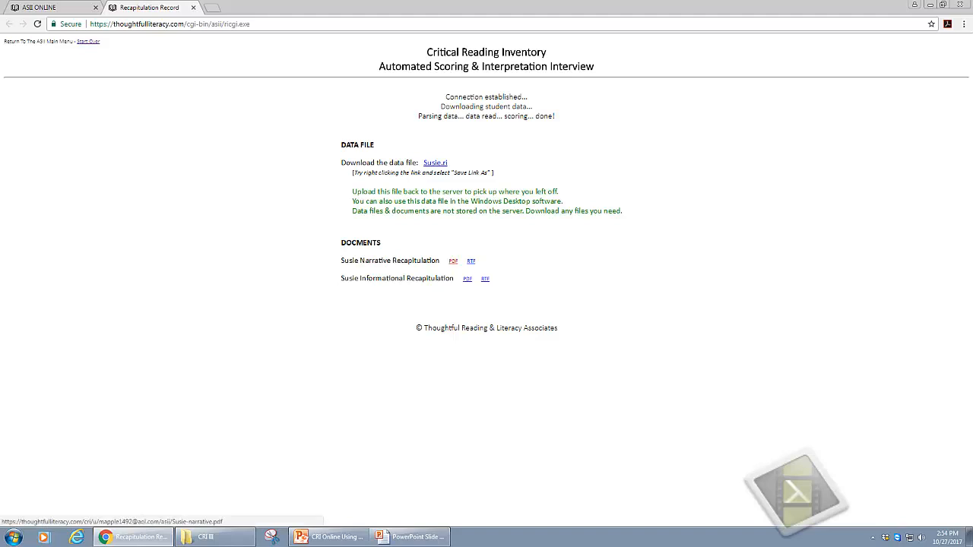
left_click(453, 261)
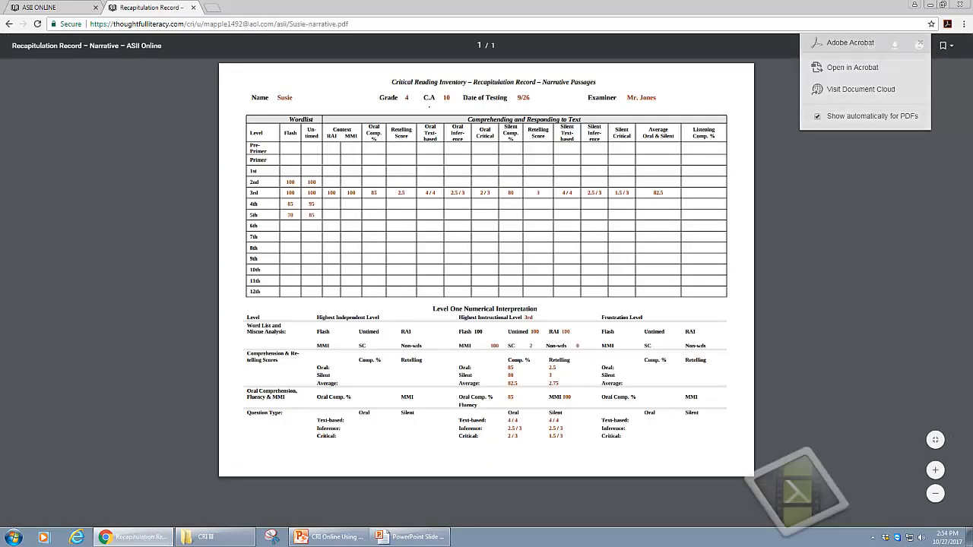
left_click(935, 471)
left_click(935, 470)
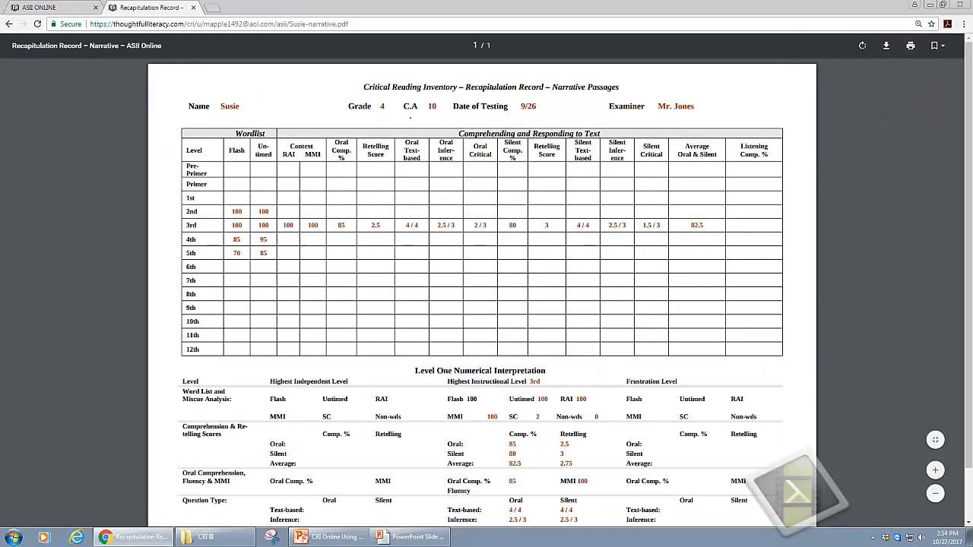
scroll(483, 282, "down", 1)
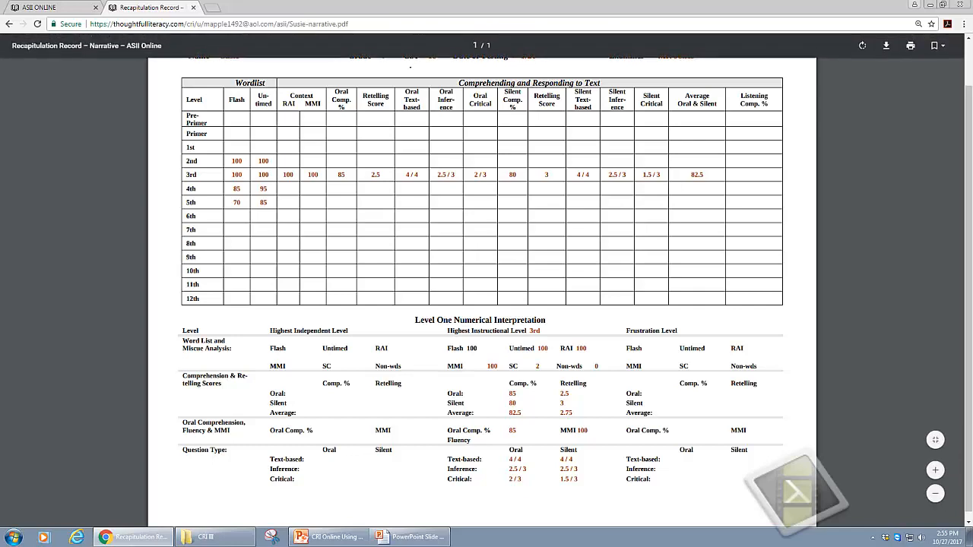
left_click(964, 4)
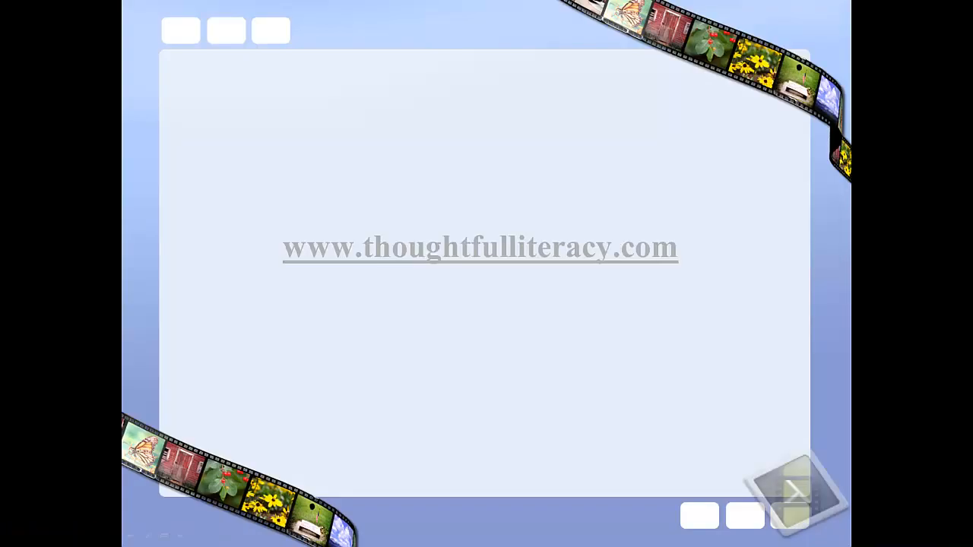
key("Right")
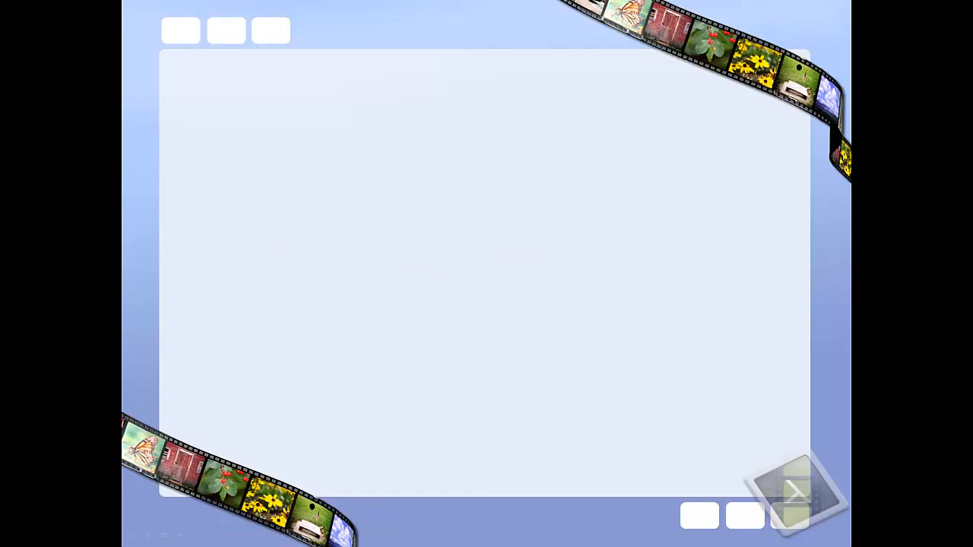
key("Right")
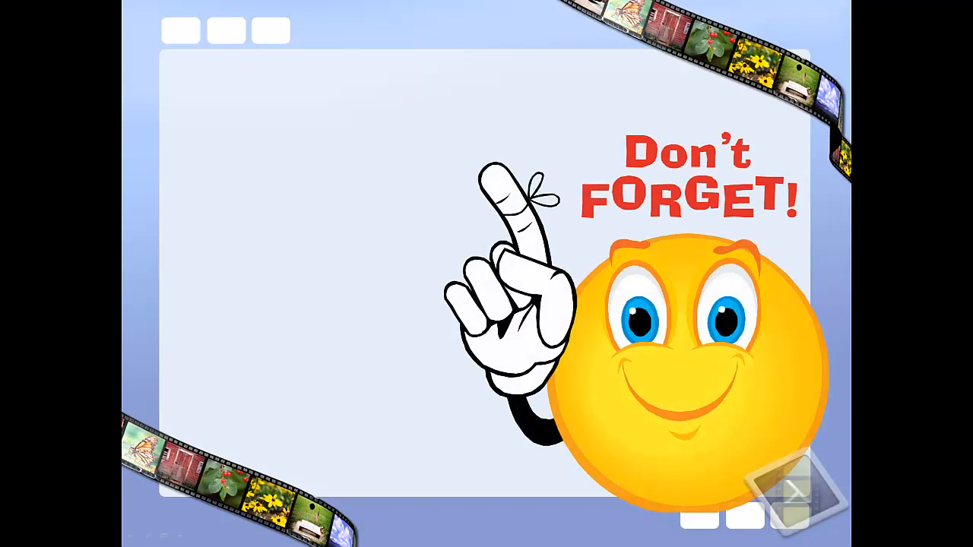
key("Right")
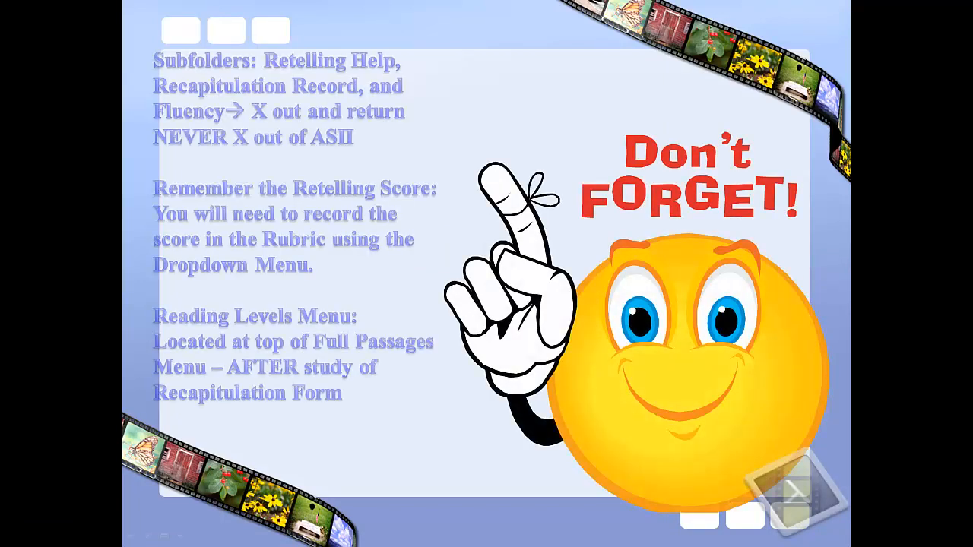